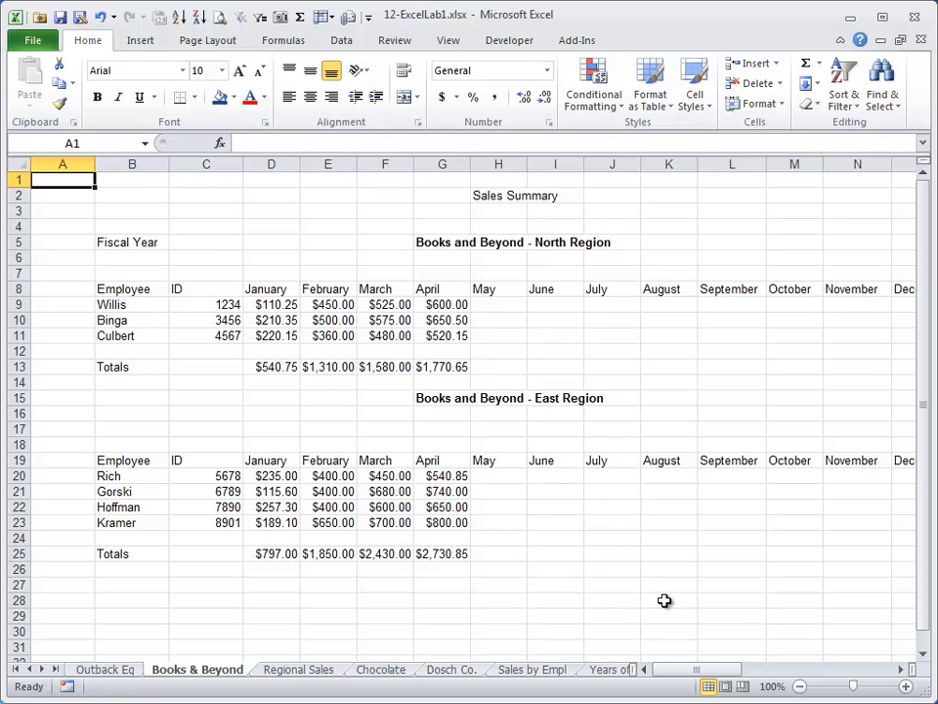
Name the North Region heading cell G5 "north" on the Books & Beyond sheet.
left_click_drag(693, 671, 845, 670)
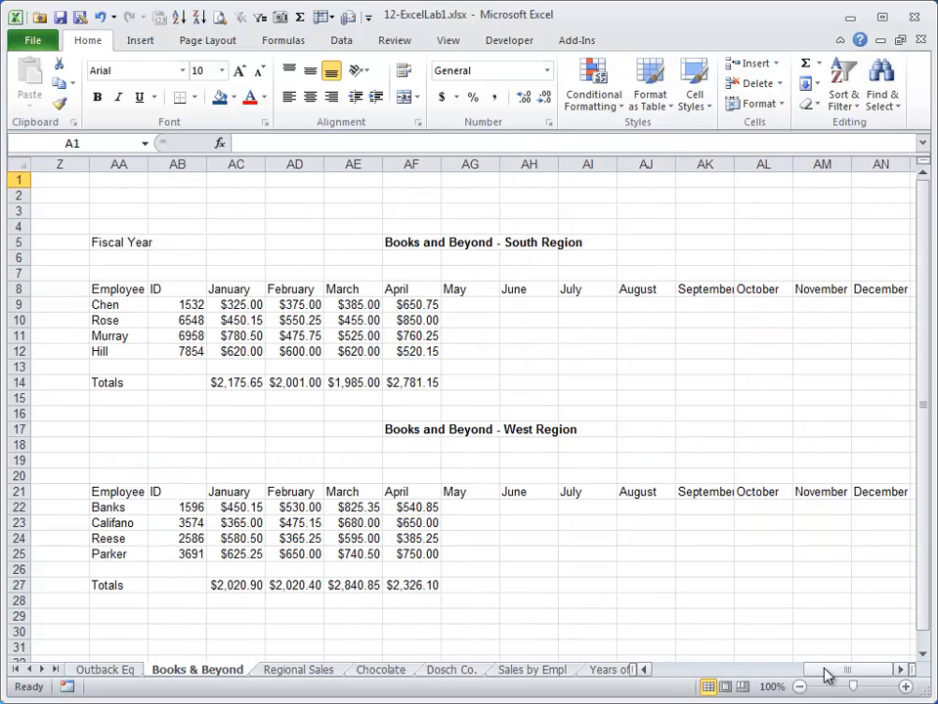
left_click_drag(823, 673, 621, 670)
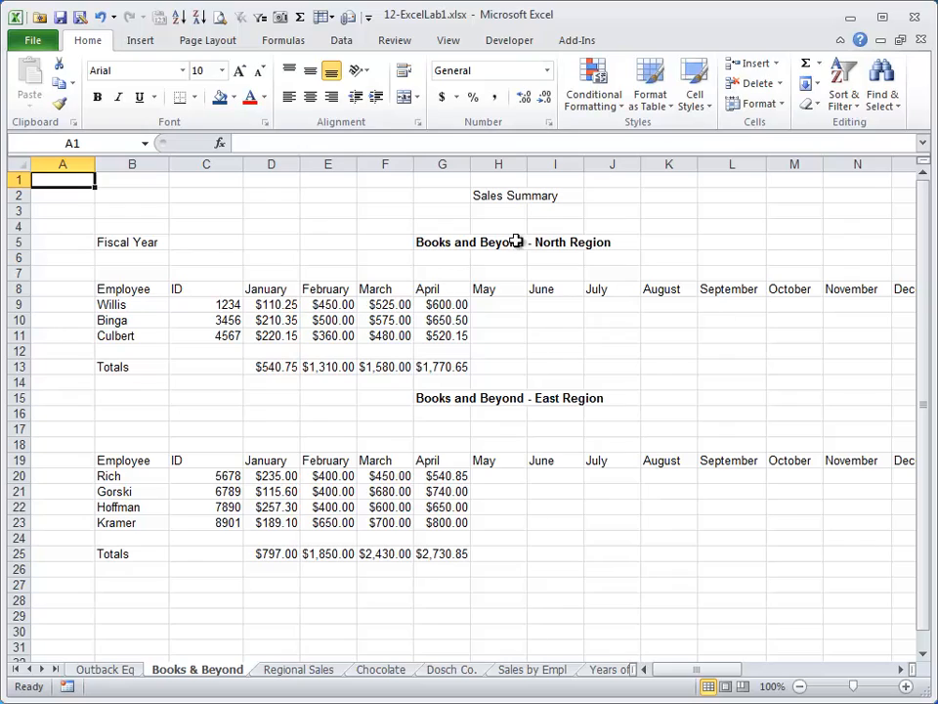
left_click(464, 243)
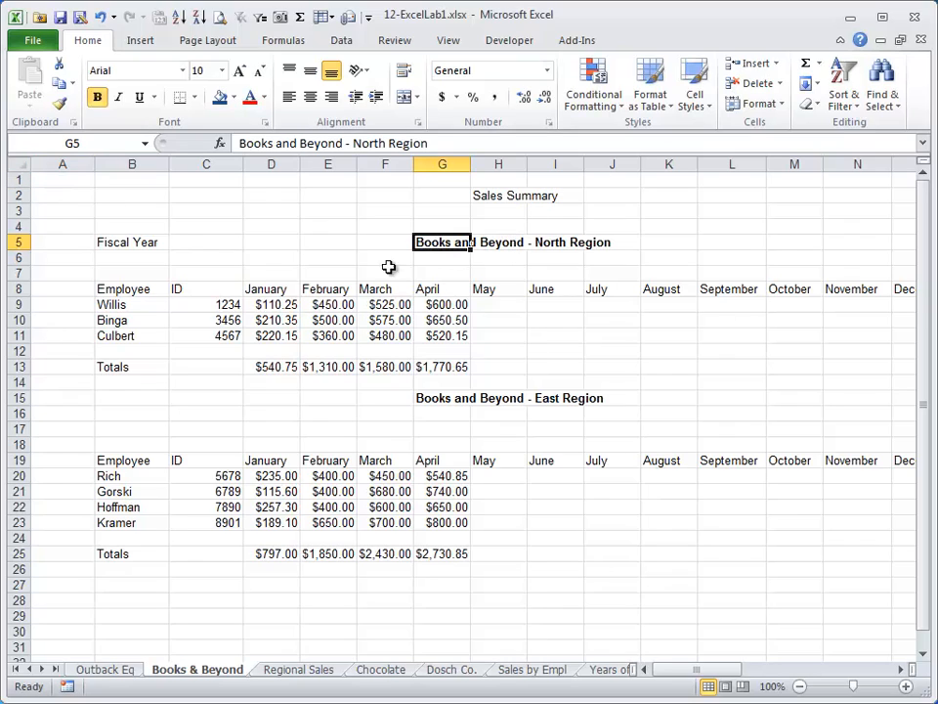
left_click(93, 144)
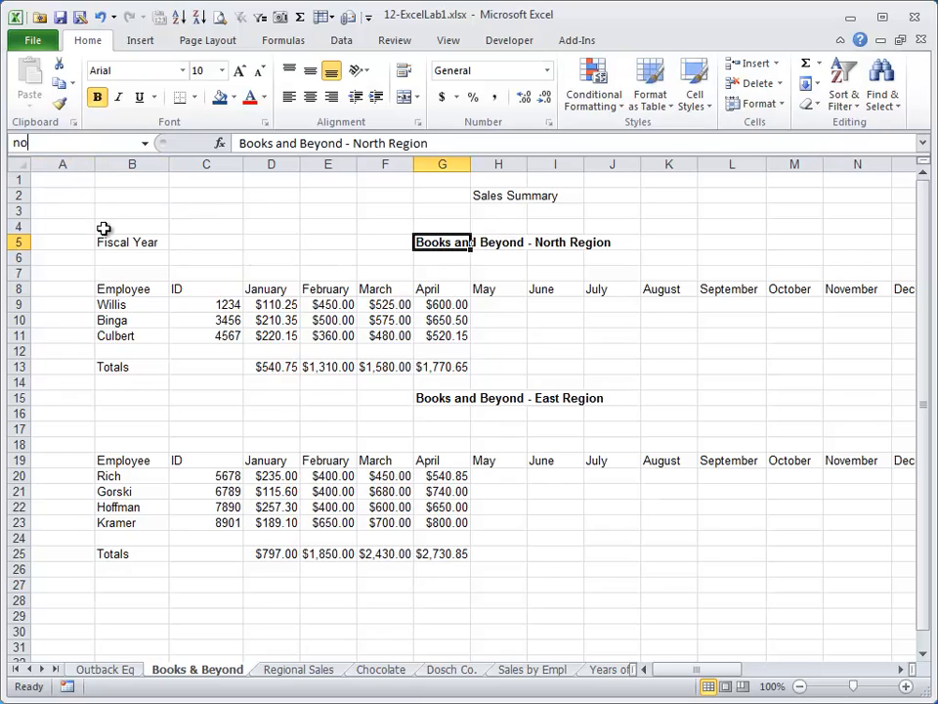
type("north")
key("Return")
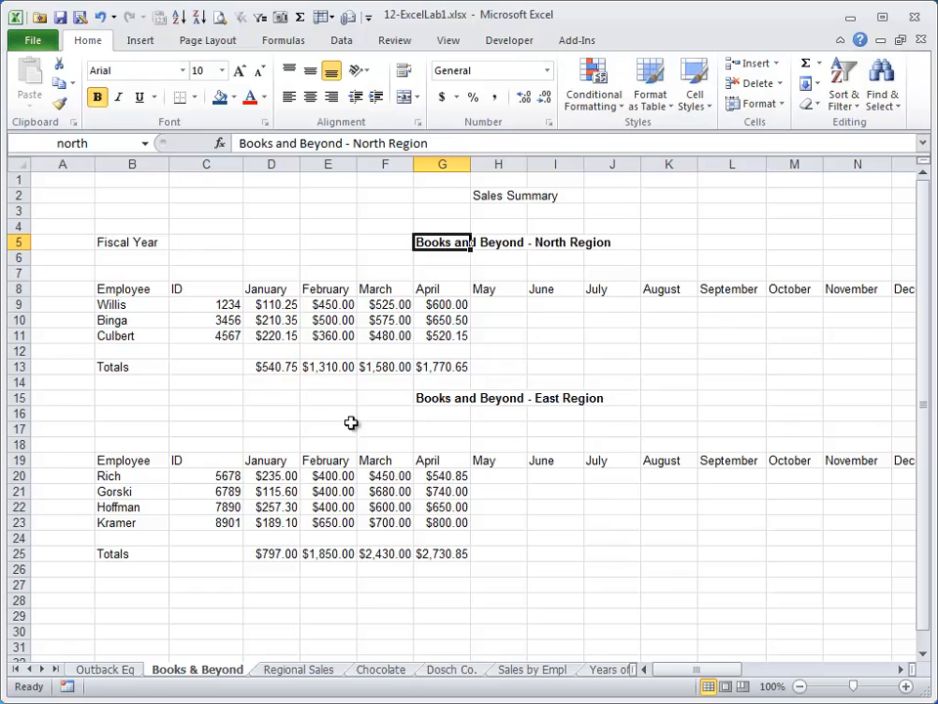
Name the East Region heading cell G15 "east".
left_click(440, 398)
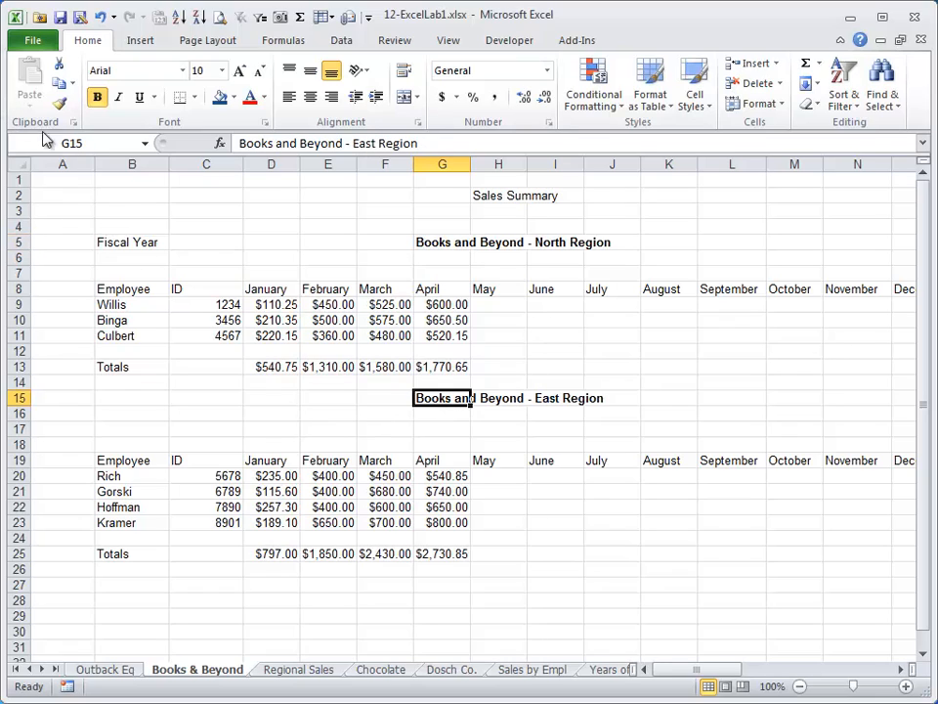
left_click(90, 147)
type("east")
key("Return")
Name the South Region heading cell AF5 "south".
left_click_drag(731, 671, 868, 675)
left_click(515, 250)
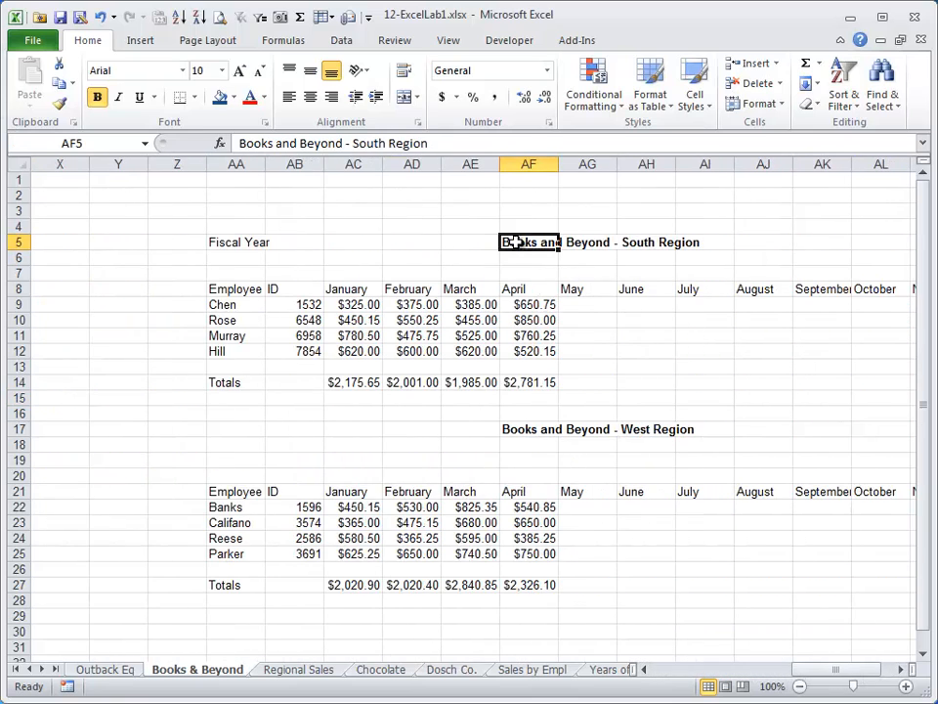
left_click(81, 142)
type("south")
key("Return")
Name the West Region heading cell AF17 "west".
left_click(536, 428)
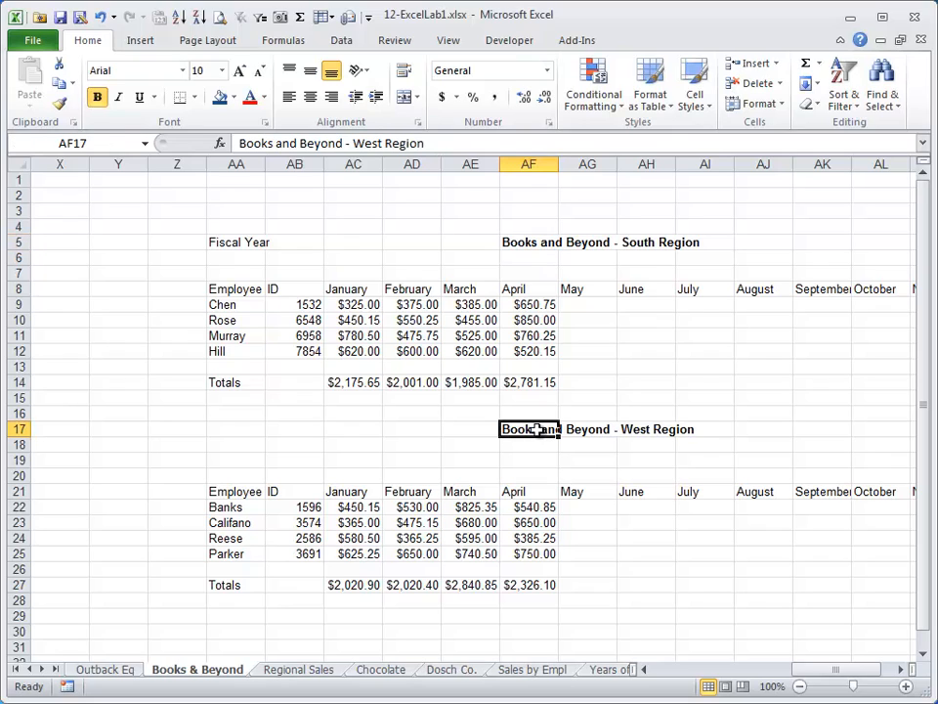
left_click(97, 143)
type("wes")
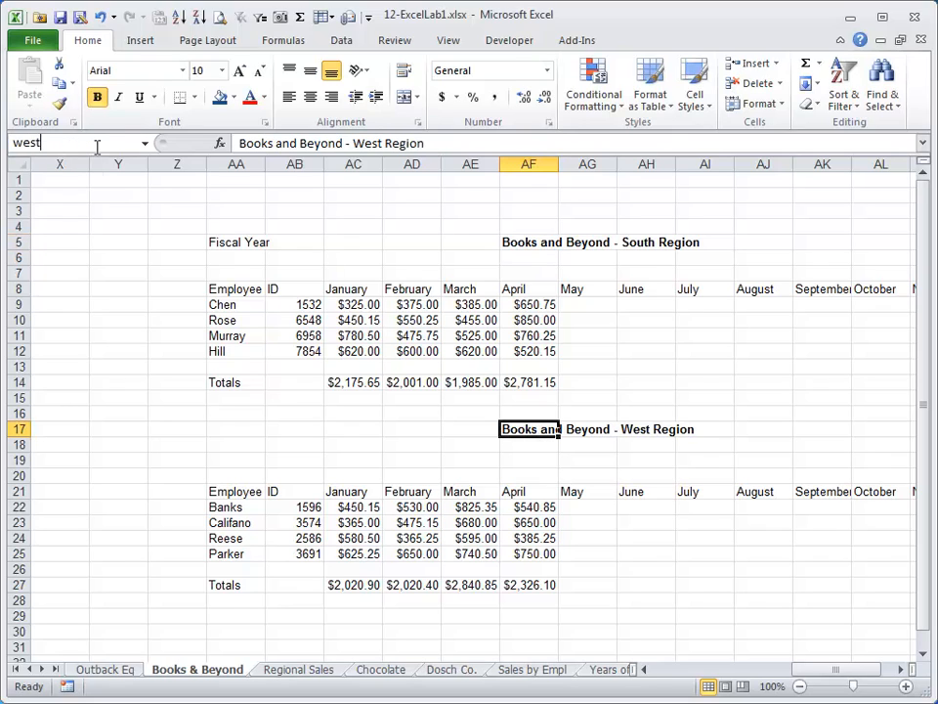
type("t")
key("Return")
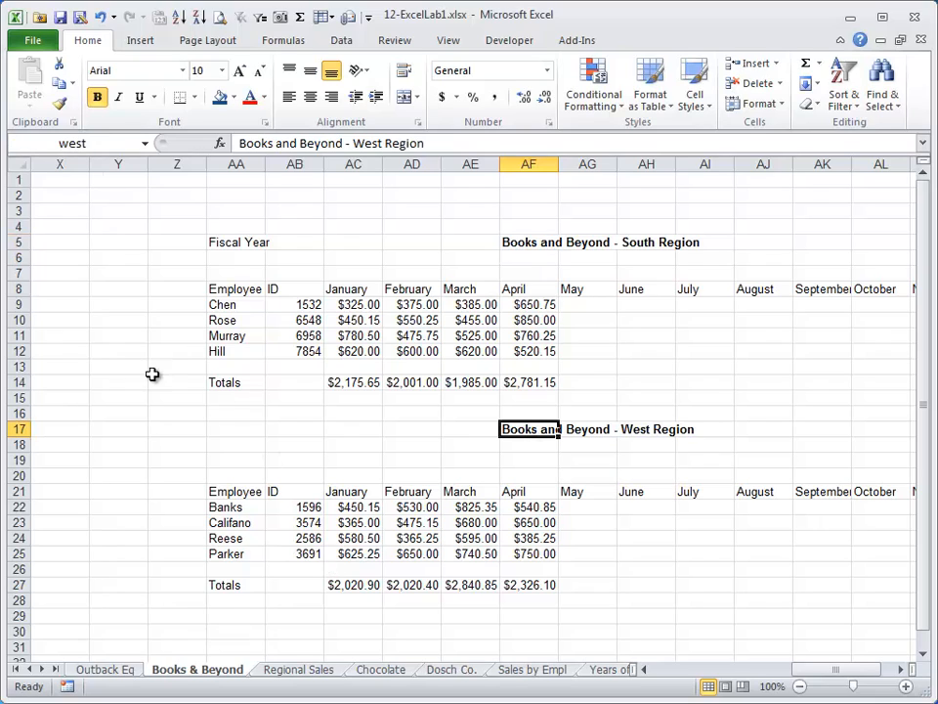
Jump to the North Region heading and back to the West Region heading using the names north and west.
left_click(96, 144)
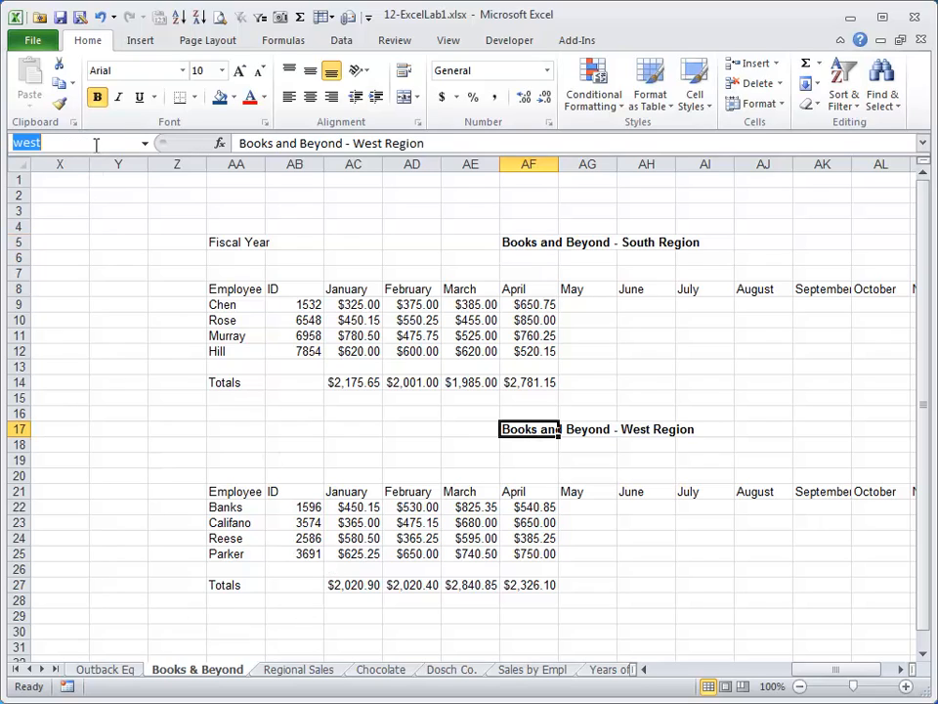
type("north")
key("Return")
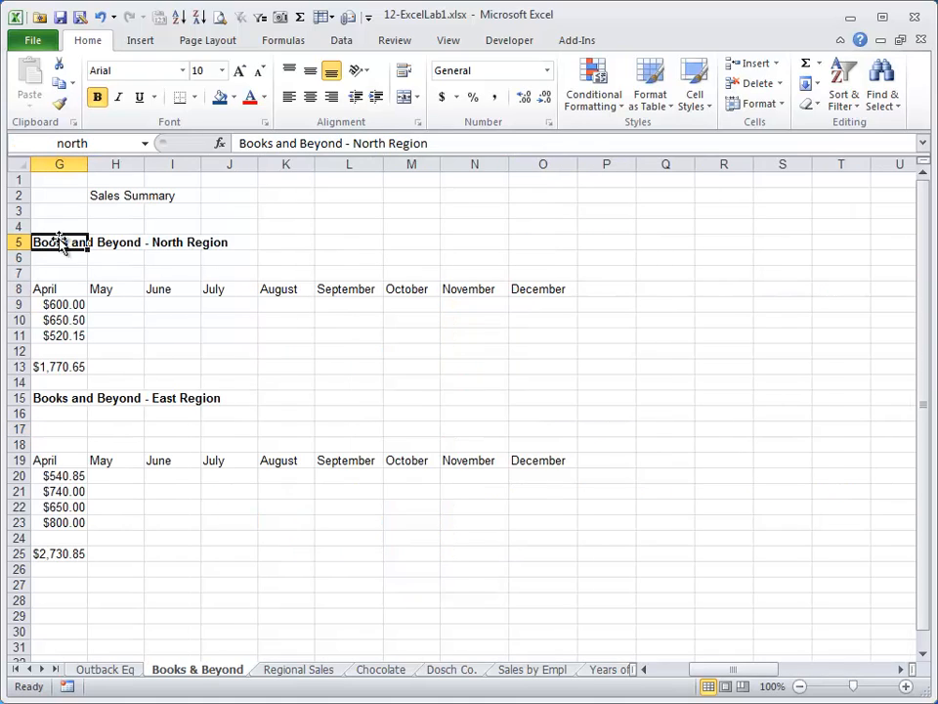
left_click(99, 145)
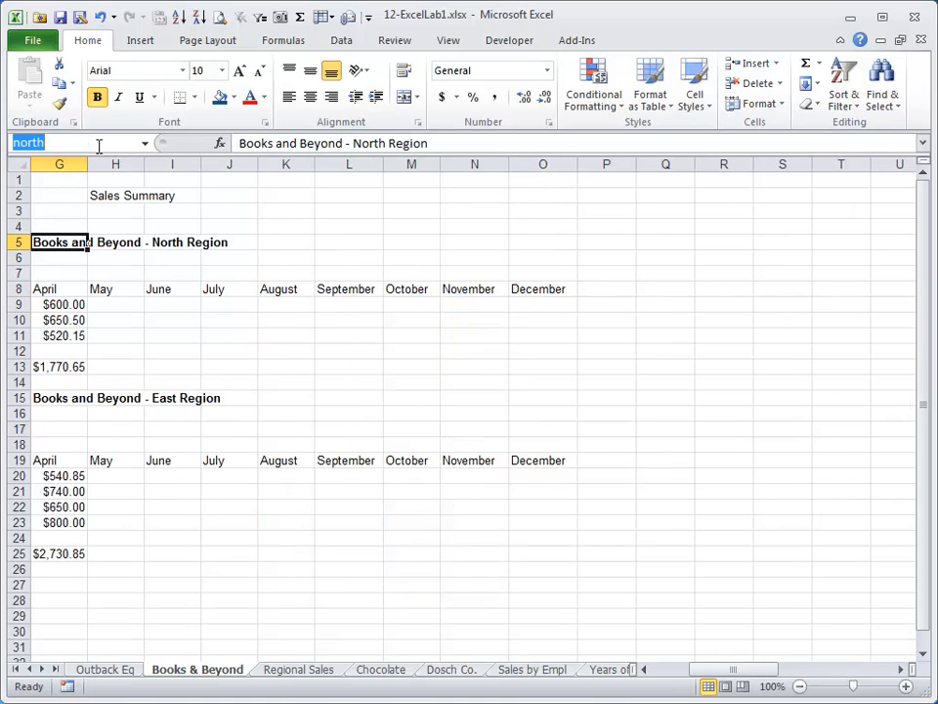
type("west")
key("Return")
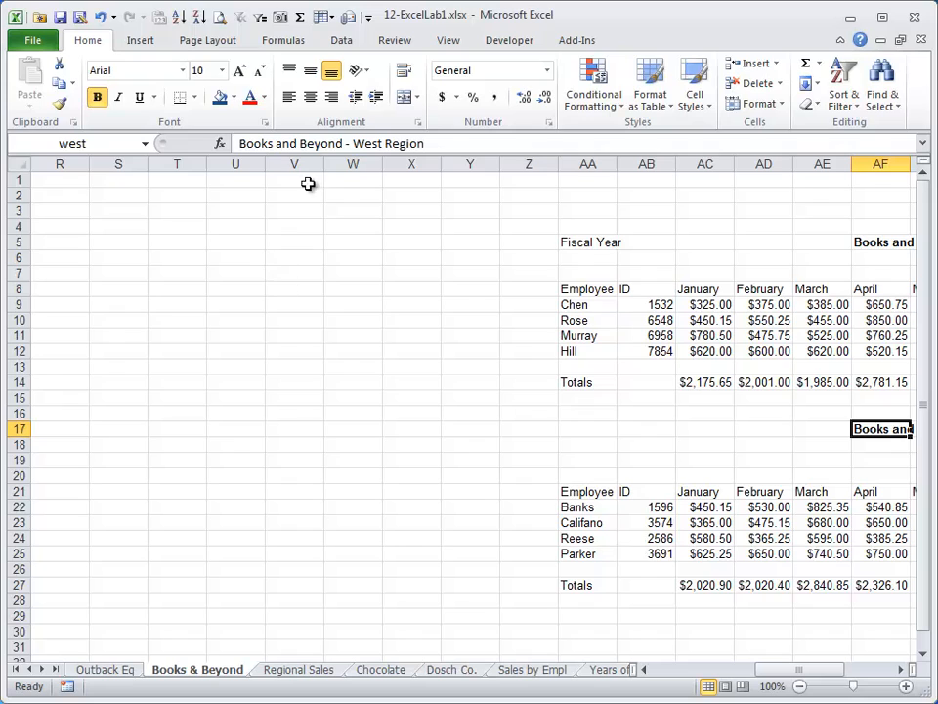
Review the workbook's defined names in the Name Manager and close it.
left_click(342, 43)
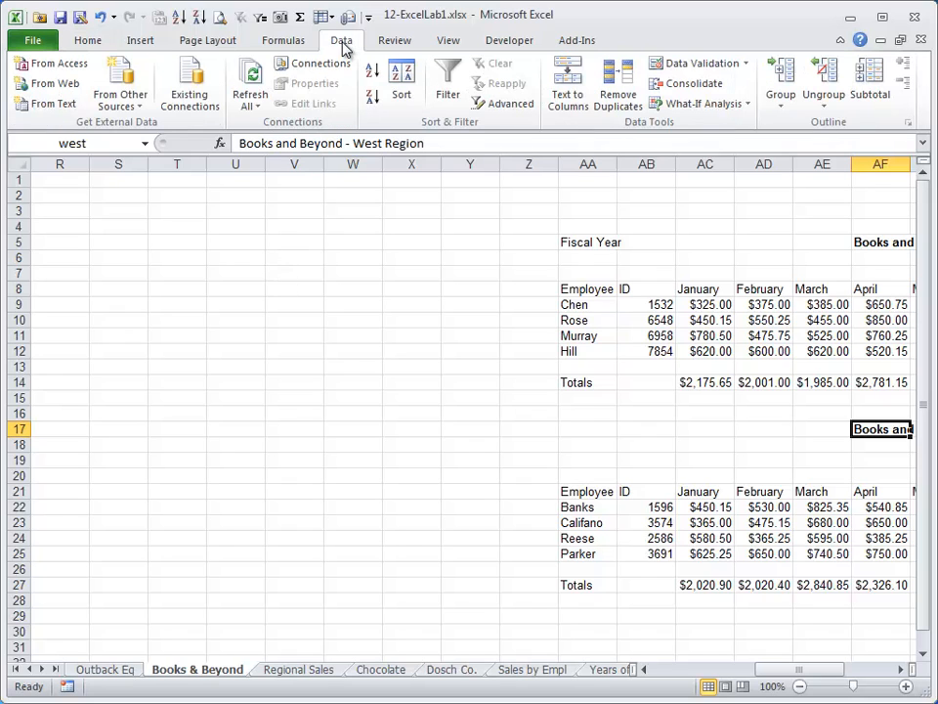
left_click(401, 45)
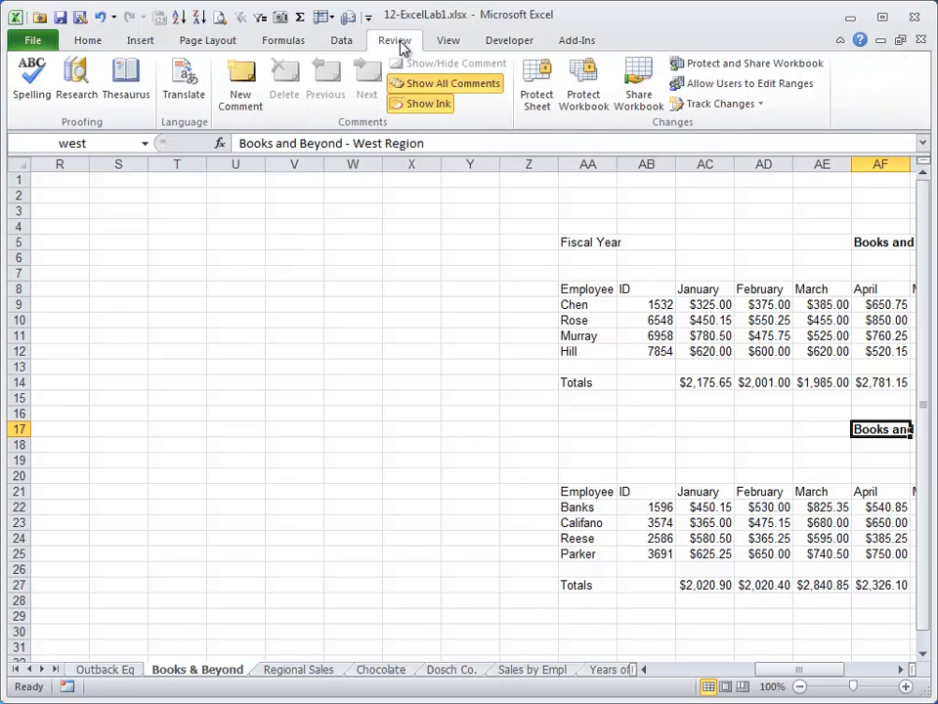
left_click(301, 45)
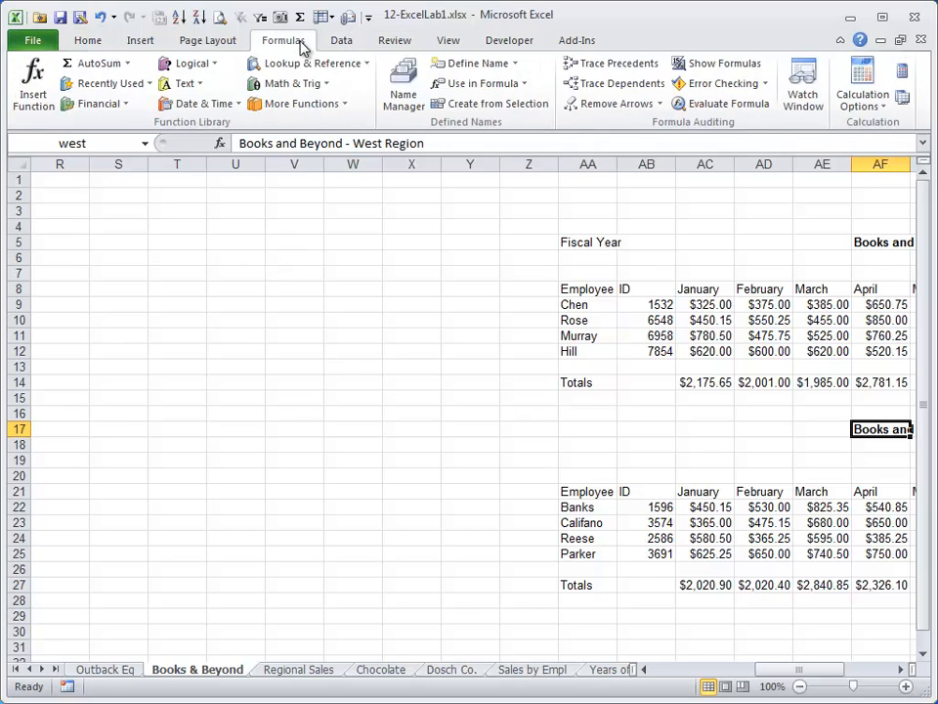
left_click(406, 97)
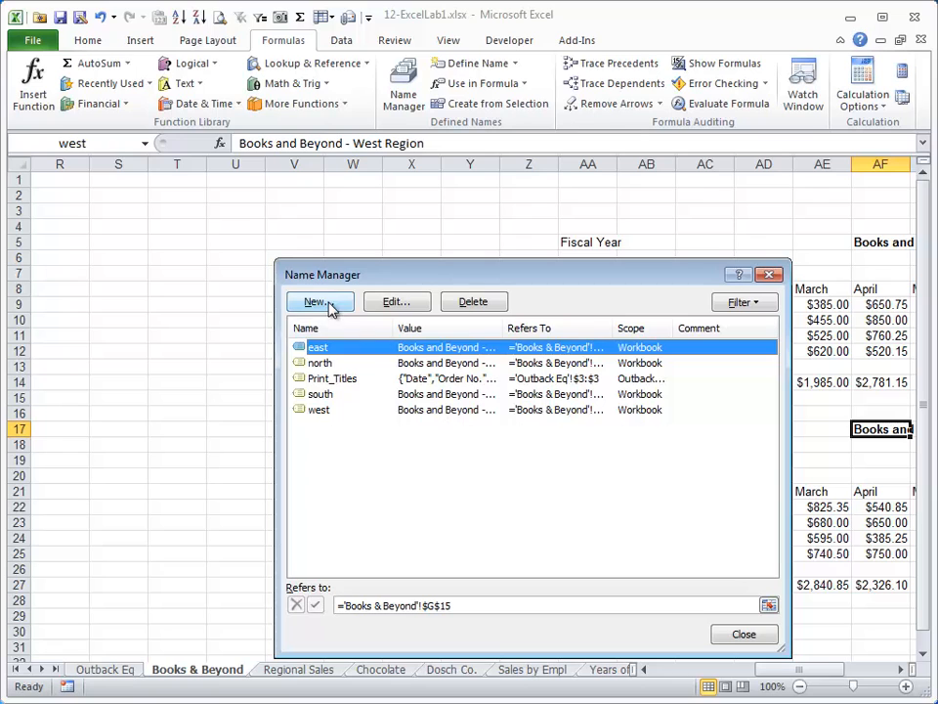
left_click(744, 633)
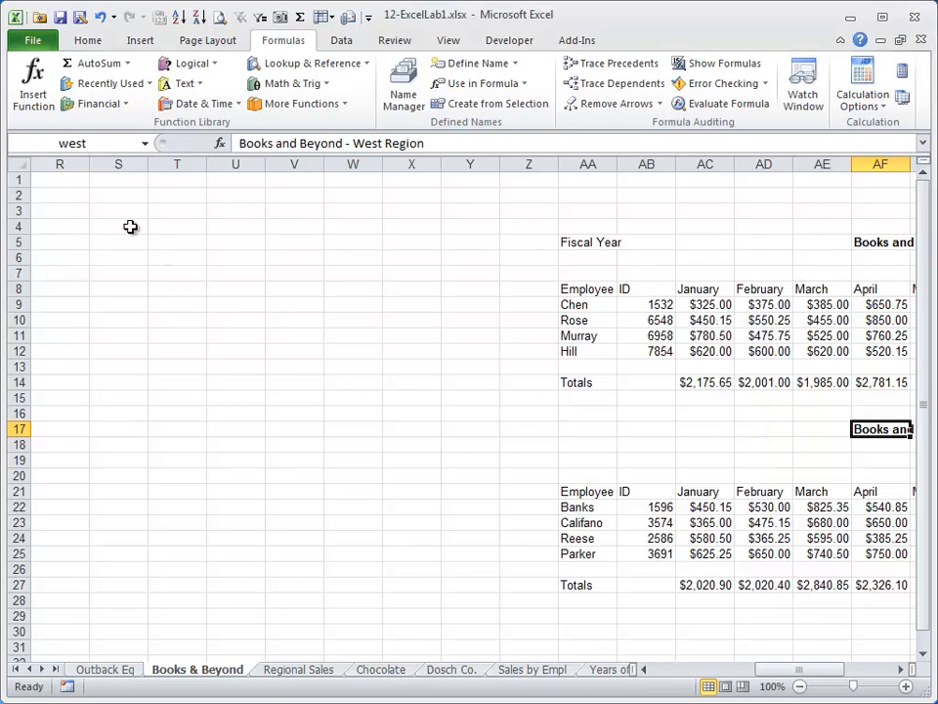
Return to cell A1 of the Books & Beyond sheet.
left_click(437, 367)
key("Home")
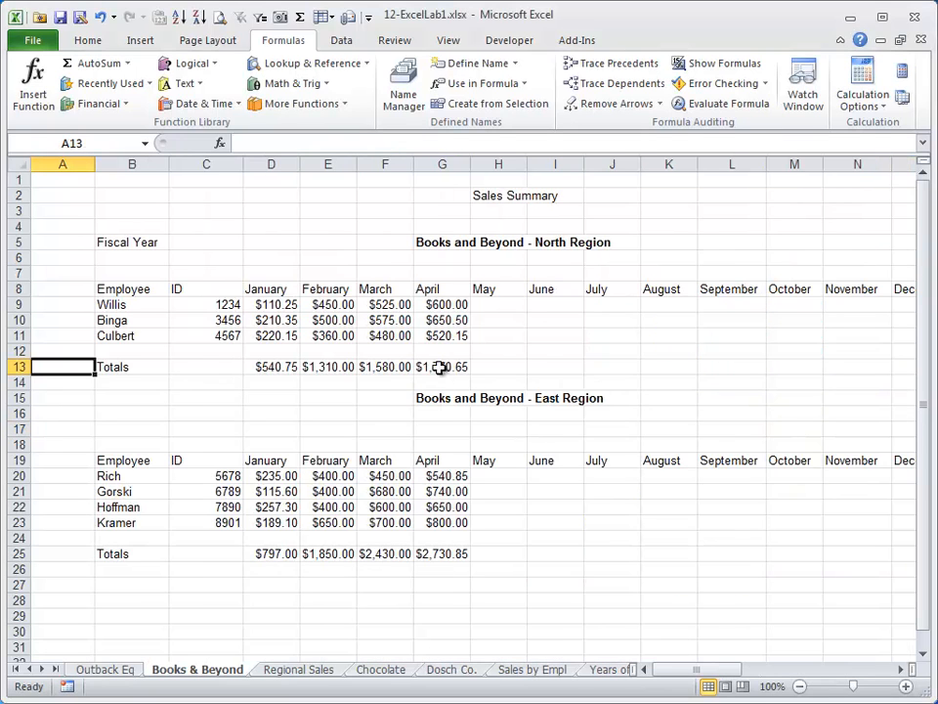
key("Up")
key("Up")
key("Up")
key("Up")
key("Up")
key("Up")
key("Up")
key("Up")
key("Up")
key("Up")
key("Up")
key("Up")
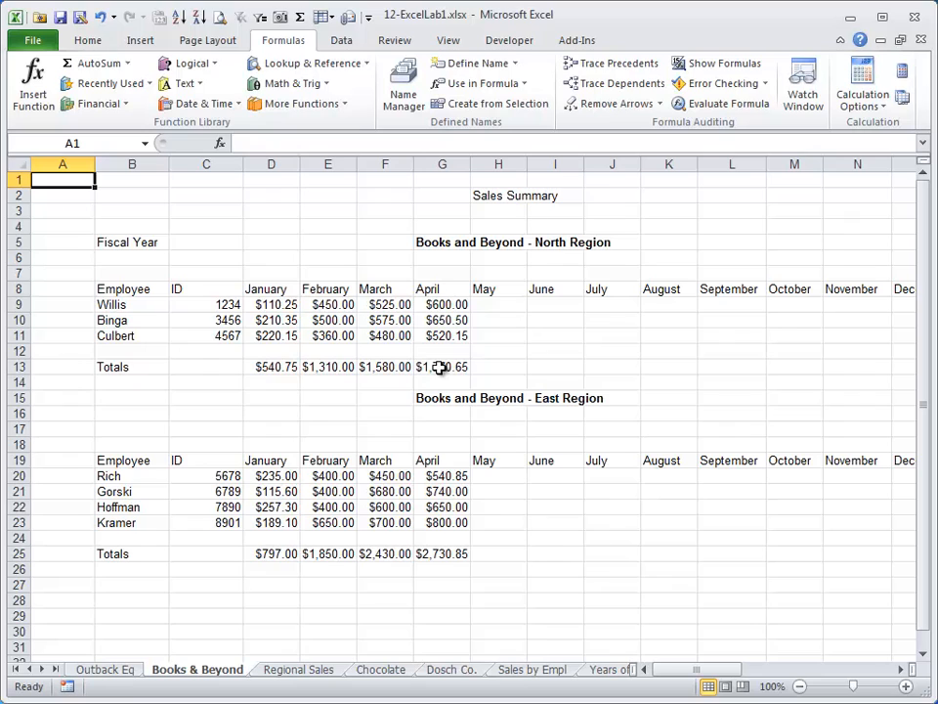
On the Regional Sales sheet, name the Northeast quarterly figures B5:E5 "northeast".
left_click(302, 671)
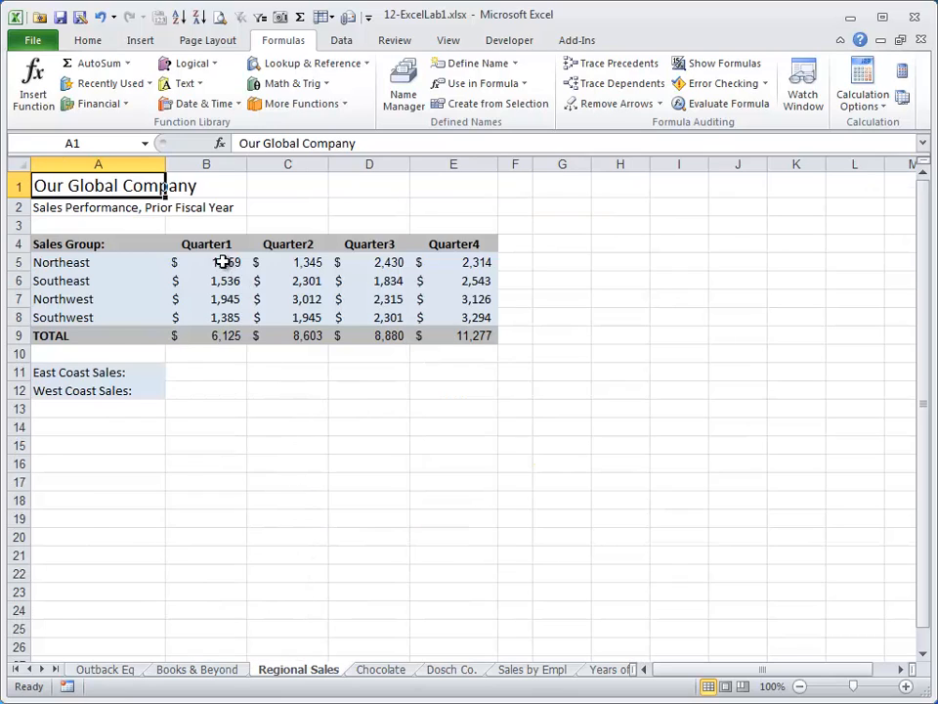
left_click_drag(223, 262, 478, 262)
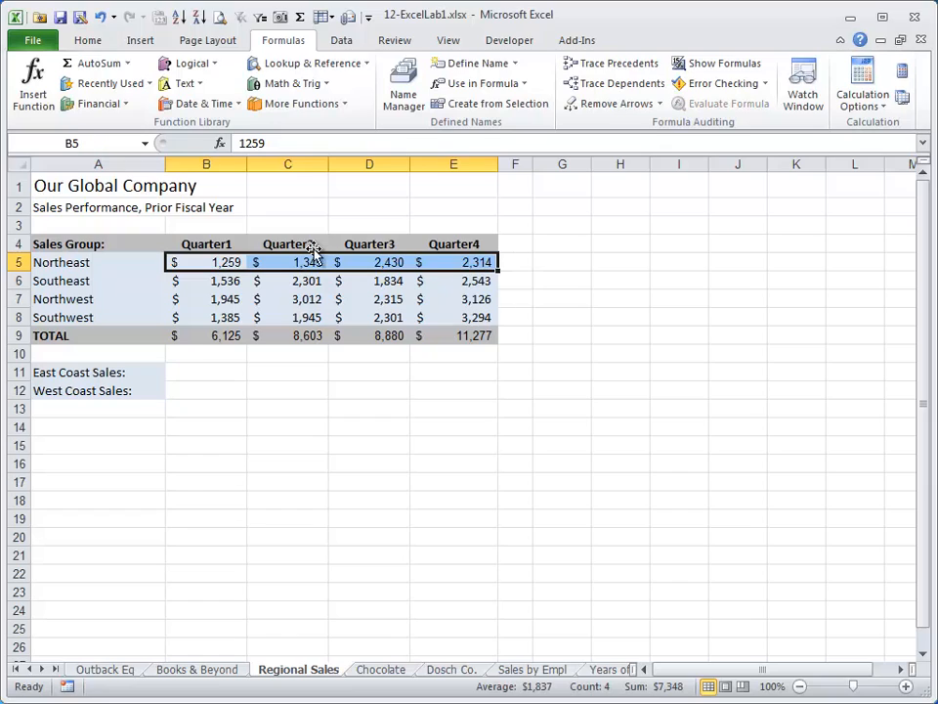
left_click(107, 145)
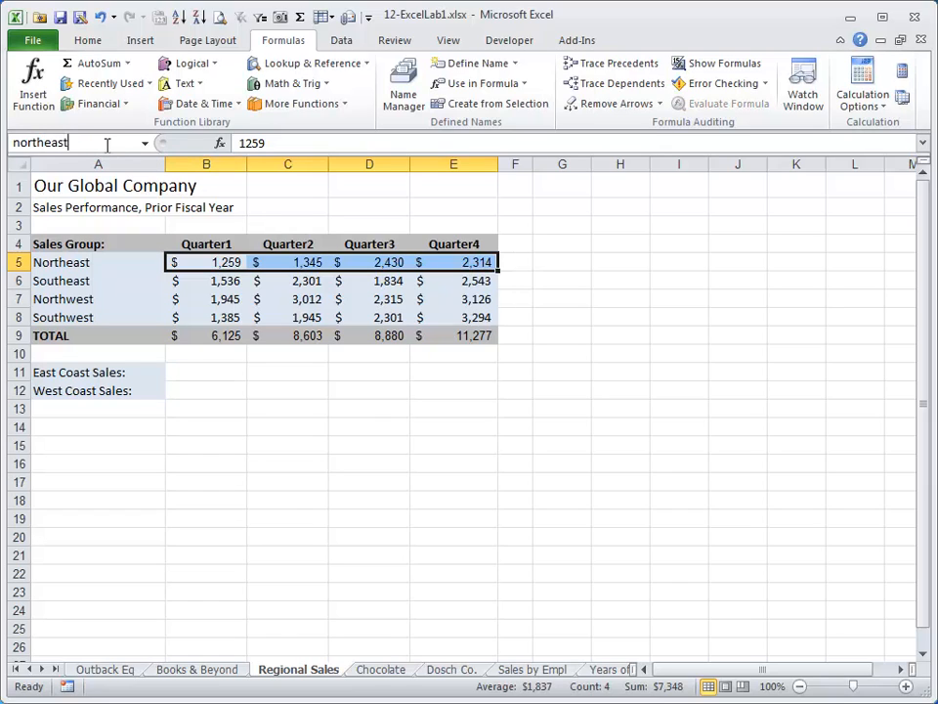
key("Return")
Name the Southeast quarterly figures B6:E6 "southeast".
left_click_drag(176, 282, 451, 280)
left_click(111, 142)
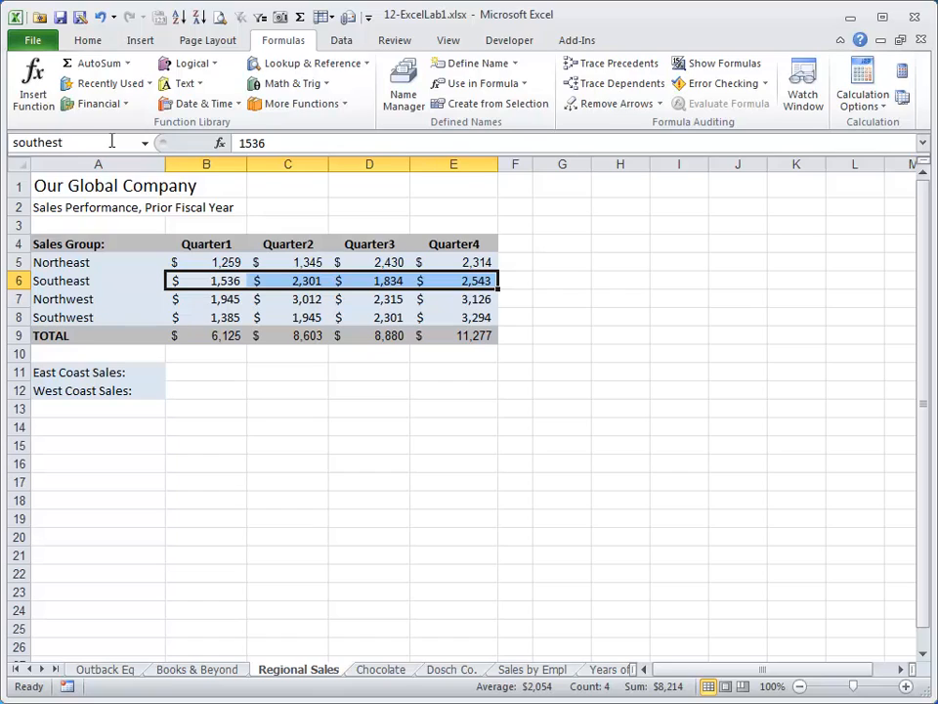
type("southeast")
key("Return")
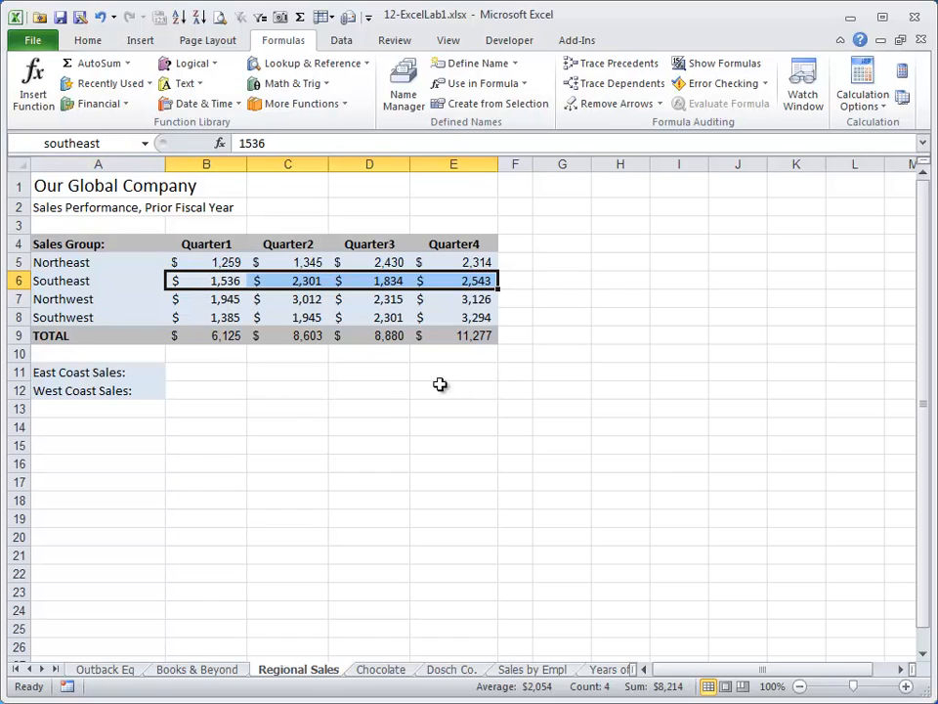
Enter the formula =northeast+southeast in cell D14 and reselect the cell to inspect it.
left_click(375, 427)
type("=")
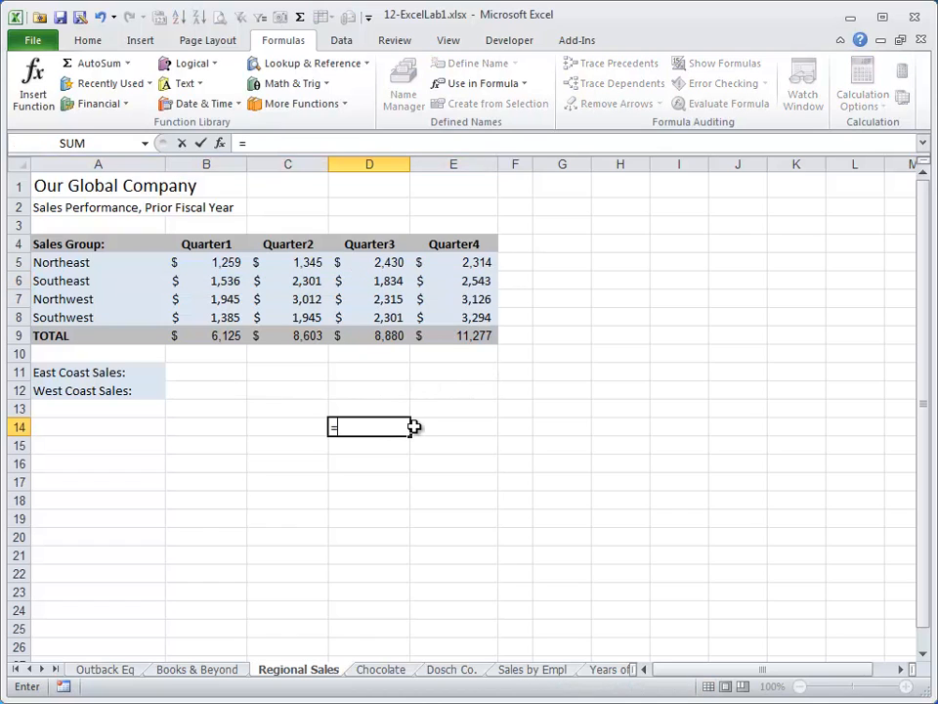
type("northeast")
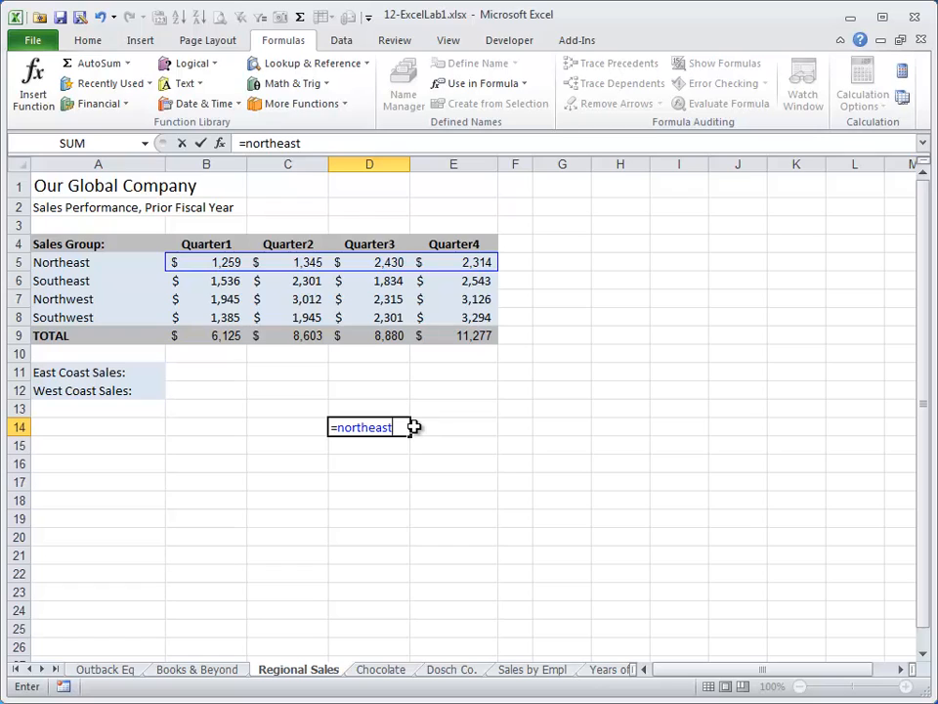
type("+south")
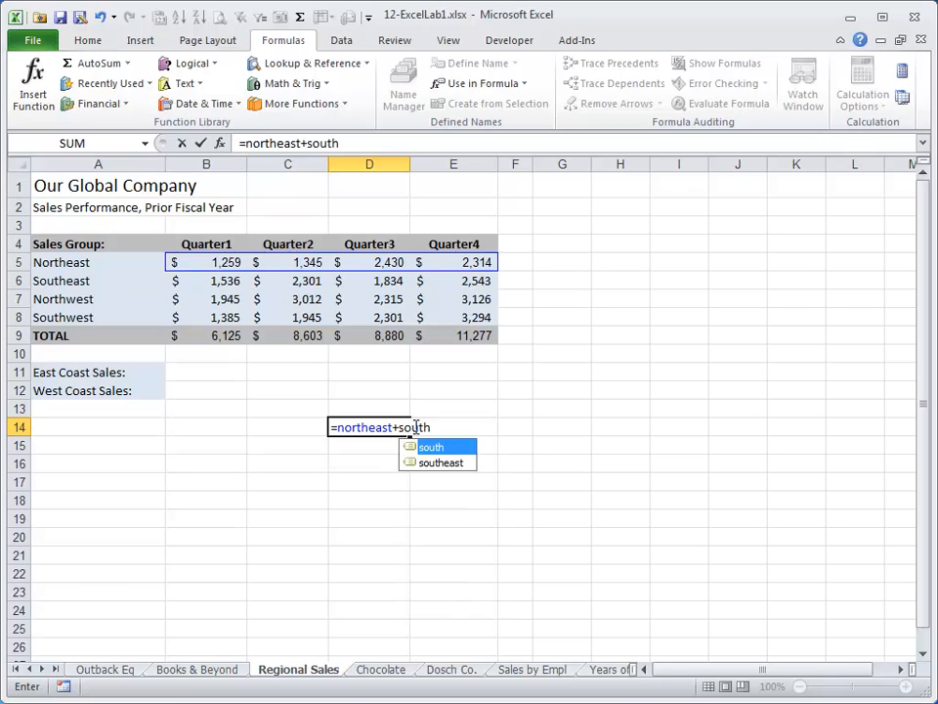
key("Down")
key("Tab")
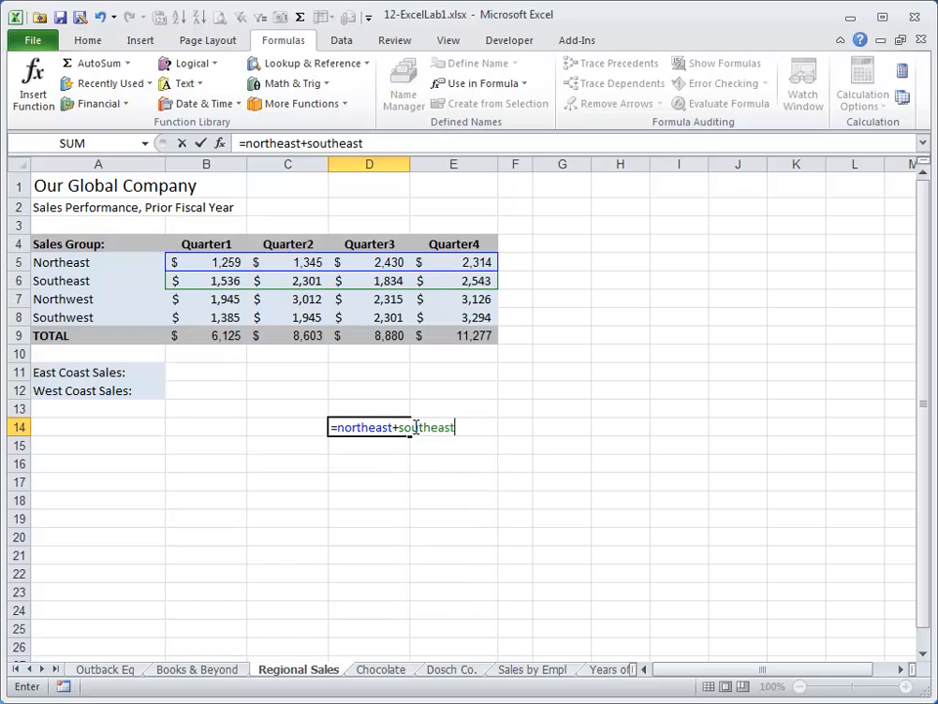
key("Return")
left_click(414, 427)
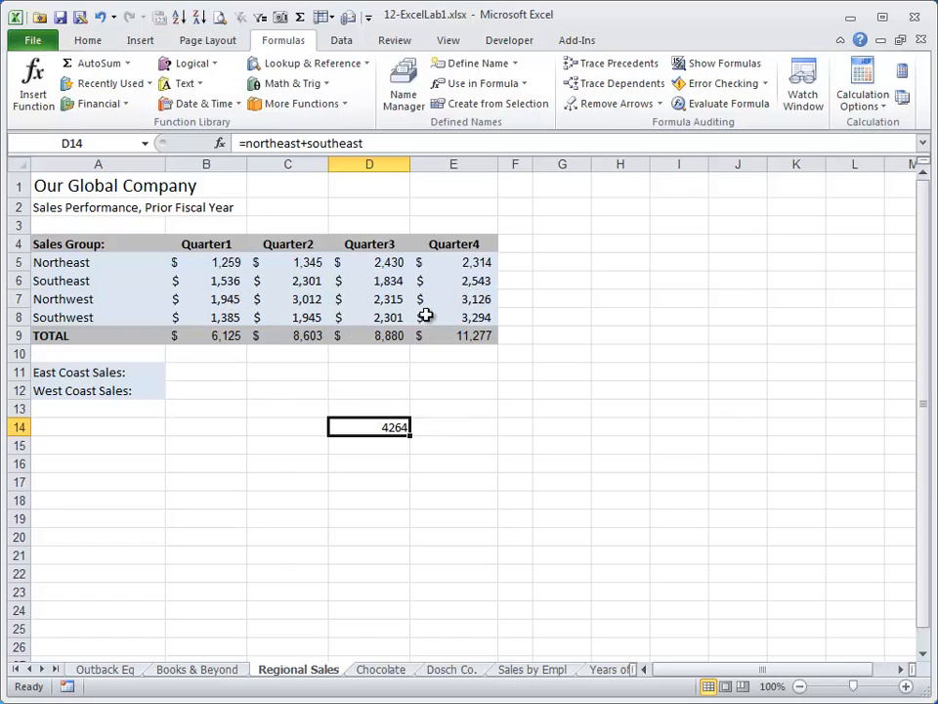
Compare the Northeast and Southeast figures of each quarter with the formula in D14 by selecting each quarter's pair of cells.
left_click_drag(218, 266, 223, 280)
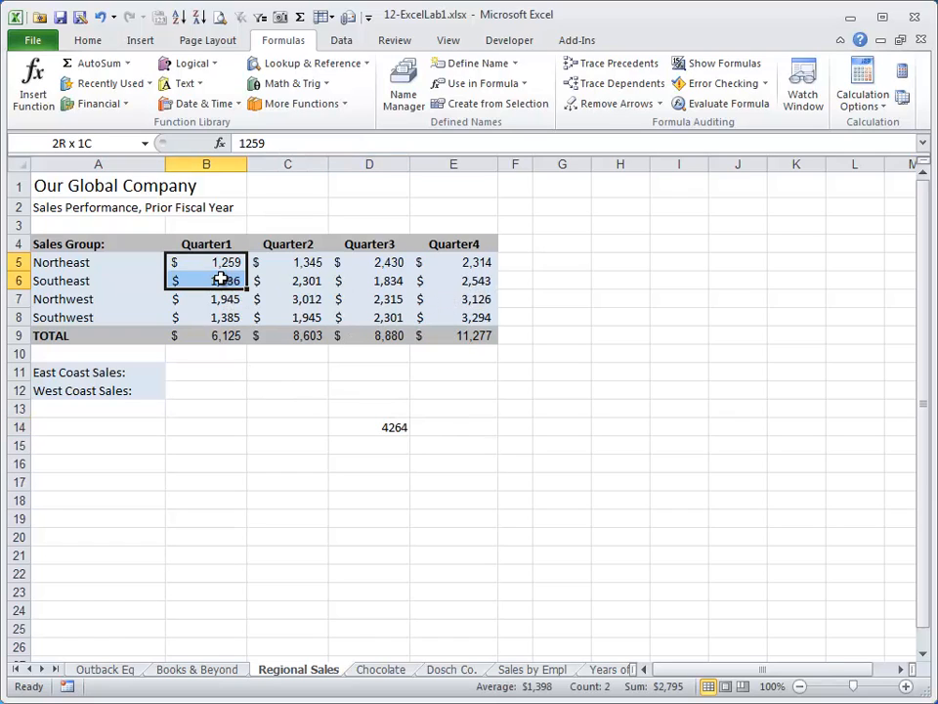
left_click_drag(477, 263, 483, 283)
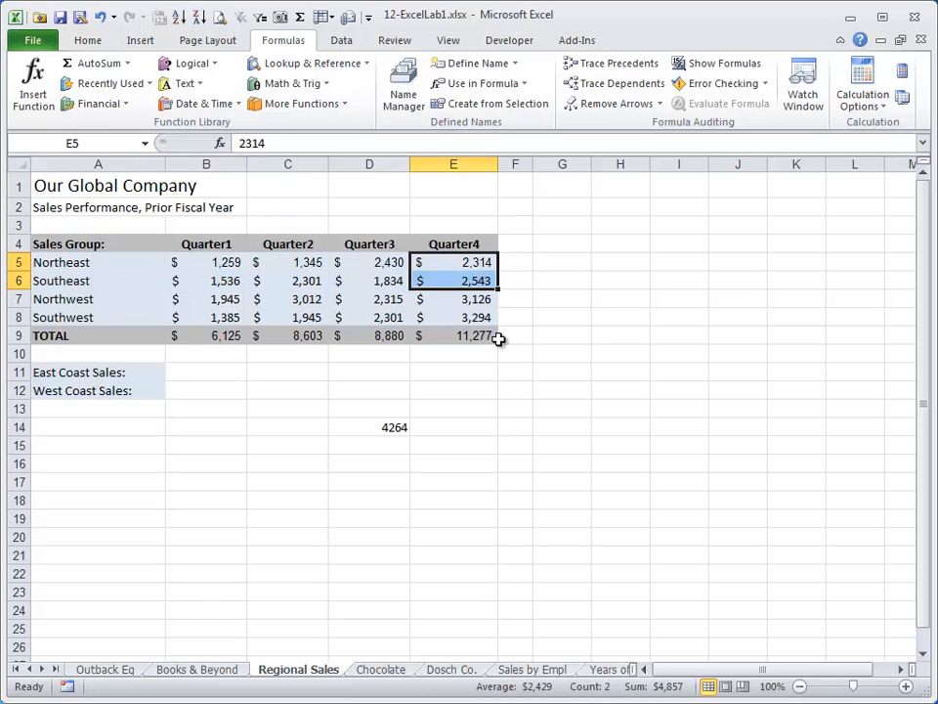
left_click(229, 280)
left_click(383, 422)
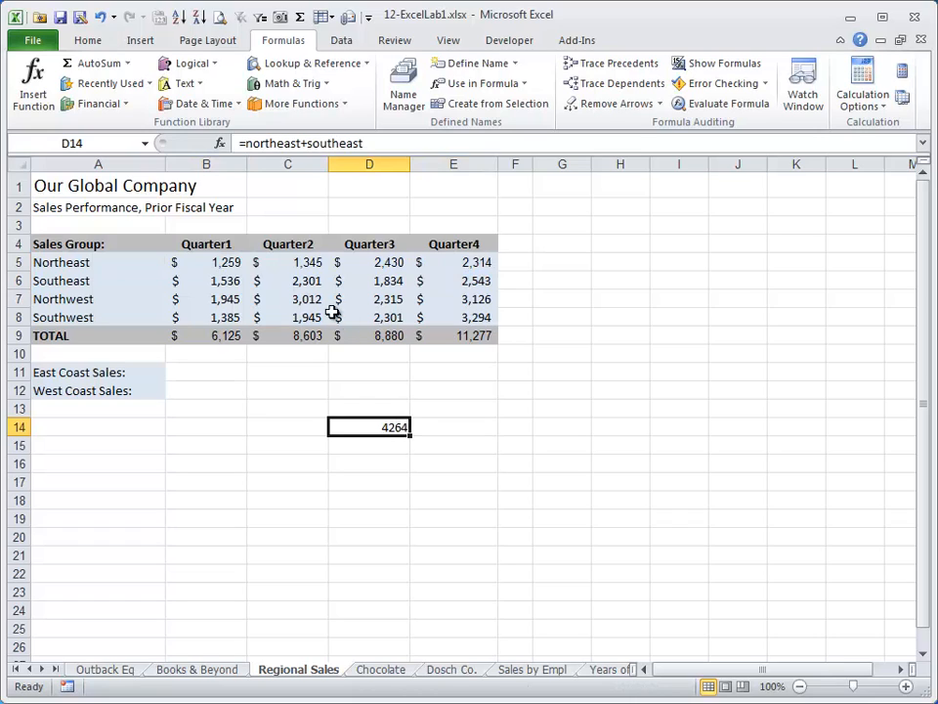
left_click_drag(310, 264, 309, 281)
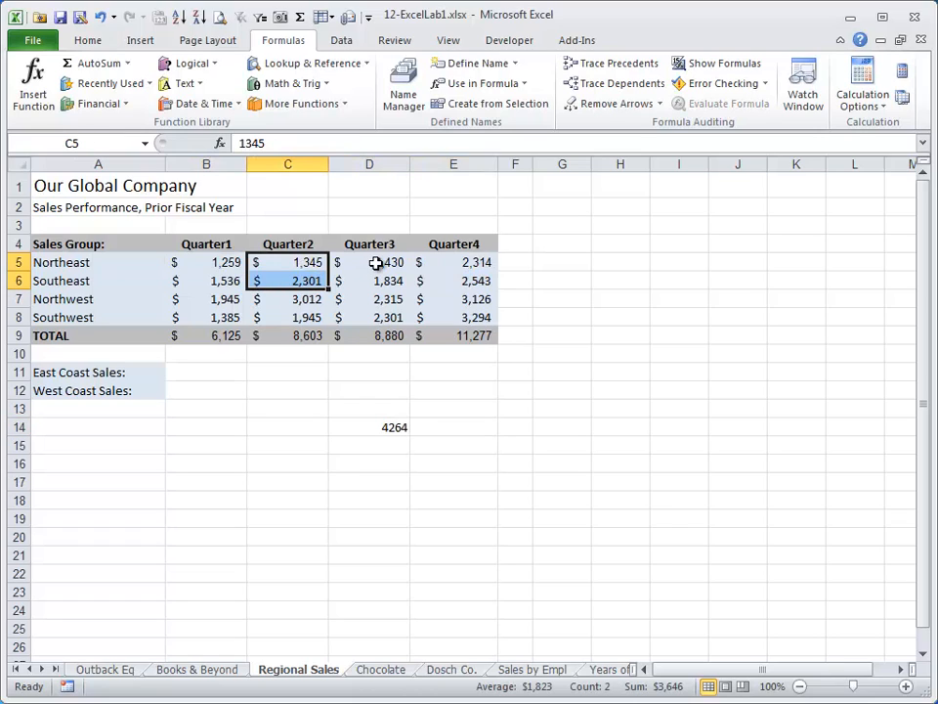
left_click_drag(376, 263, 376, 281)
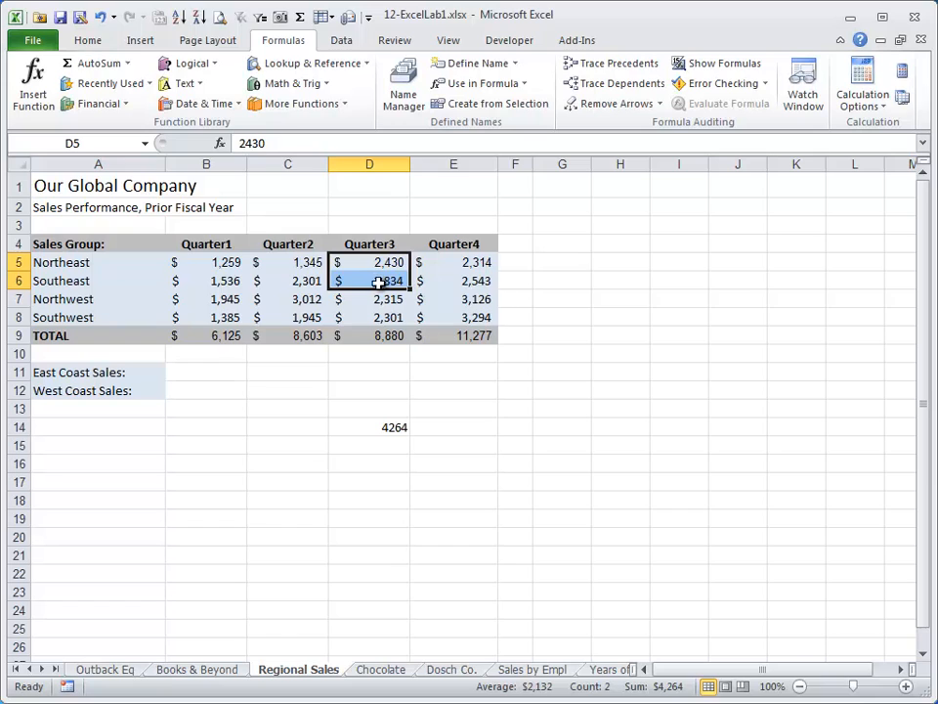
Copy the formula from D14 into cells E14, C14 and B14.
left_click(398, 427)
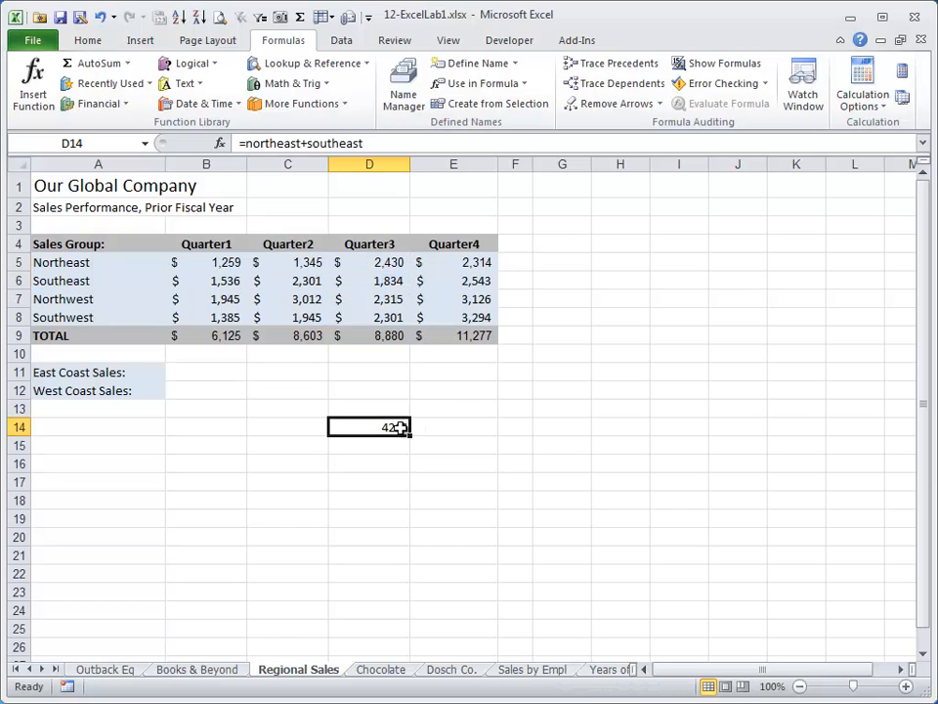
key("ctrl+c")
key("Right")
key("ctrl+v")
key("Left")
key("Left")
key("ctrl+v")
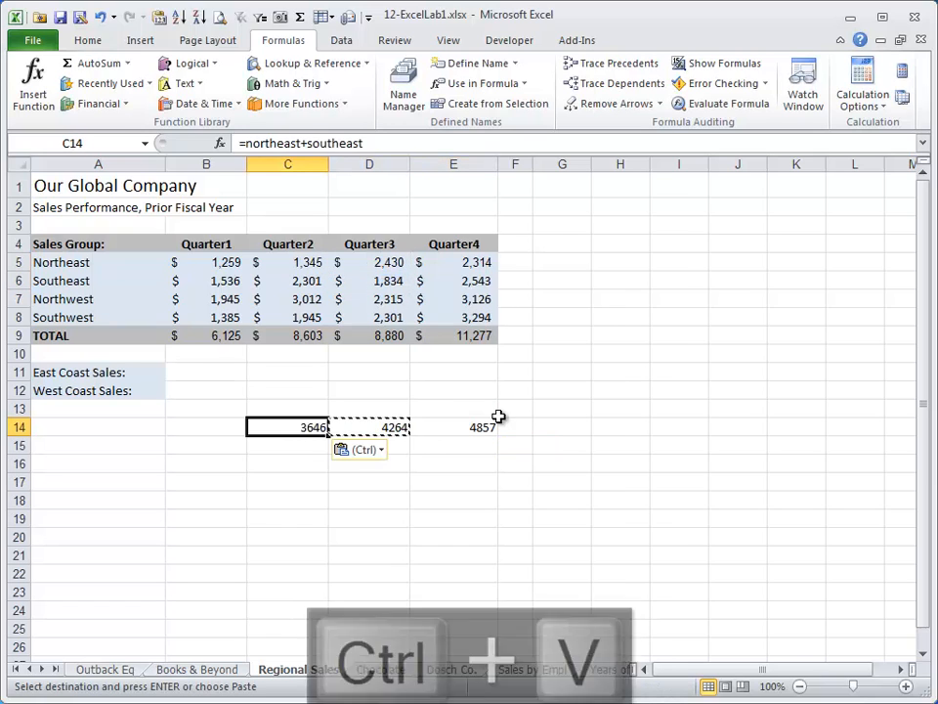
Inspect the copied formulas in row 14 and the ranges that the formula in D14 refers to.
key("Left")
key("ctrl+v")
key("Right")
key("Escape")
key("Left")
key("Right")
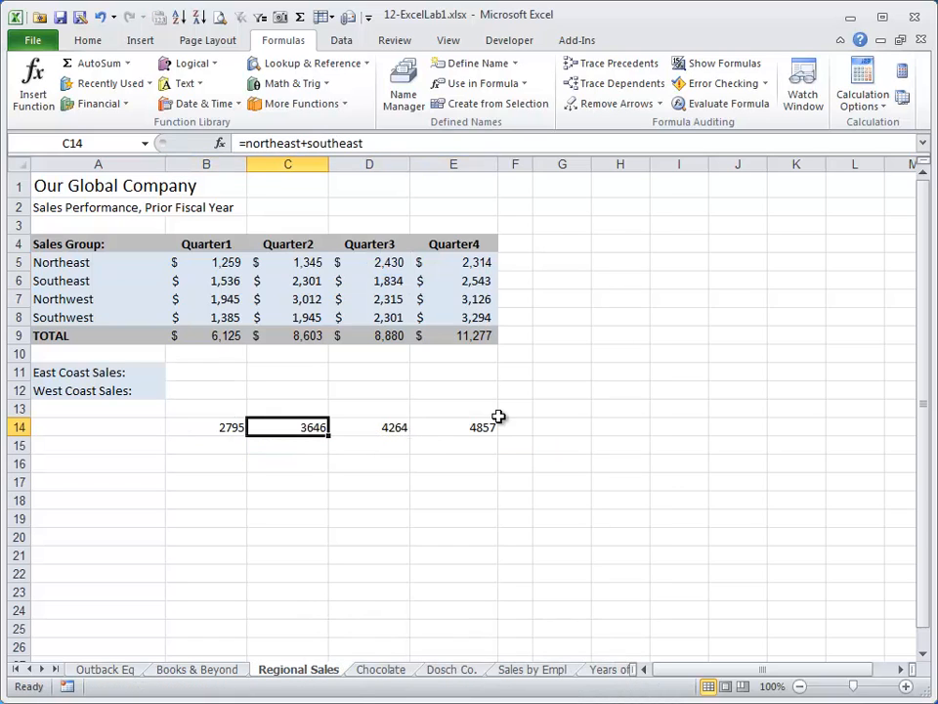
key("Right")
key("F2")
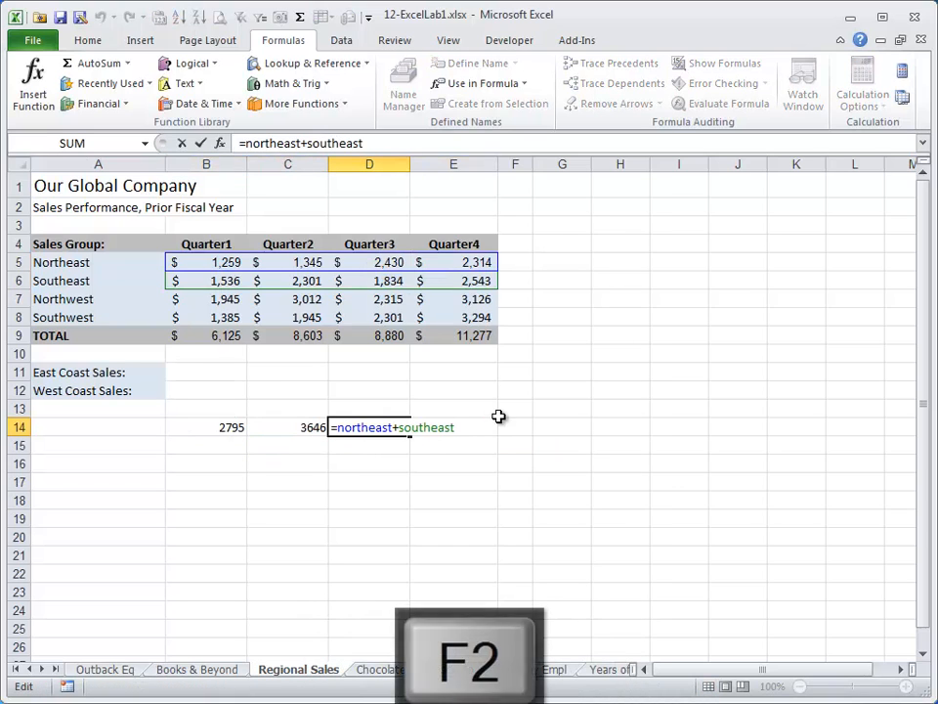
key("Escape")
key("Right")
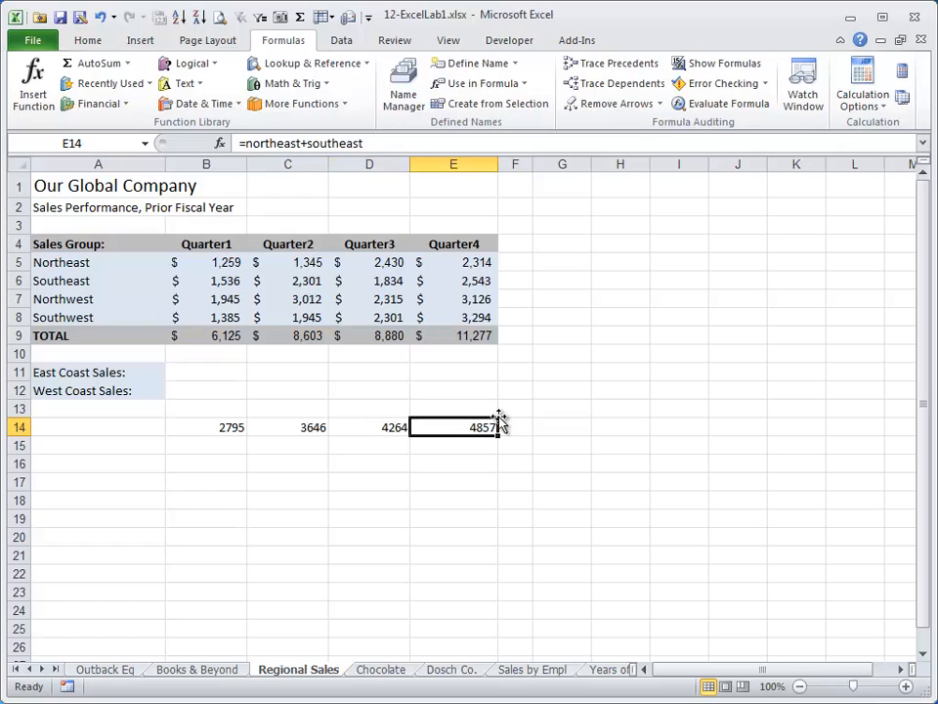
Enter the formula =SUM(northeast)+SUM(southeast) in cell D16 and reselect the cell.
key("Left")
key("Down")
key("Down")
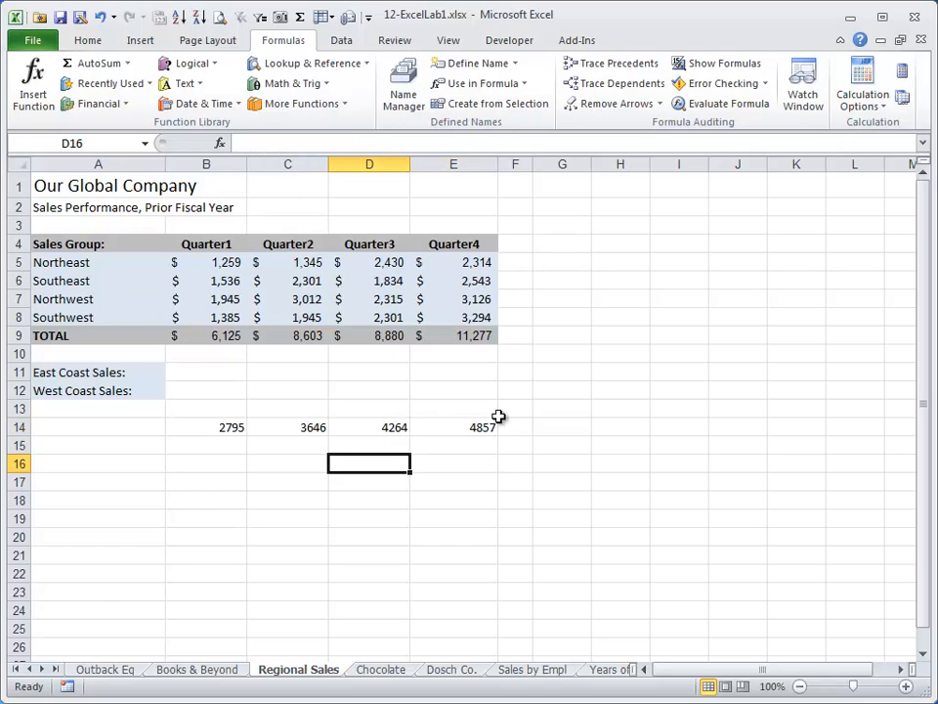
type("=sum(")
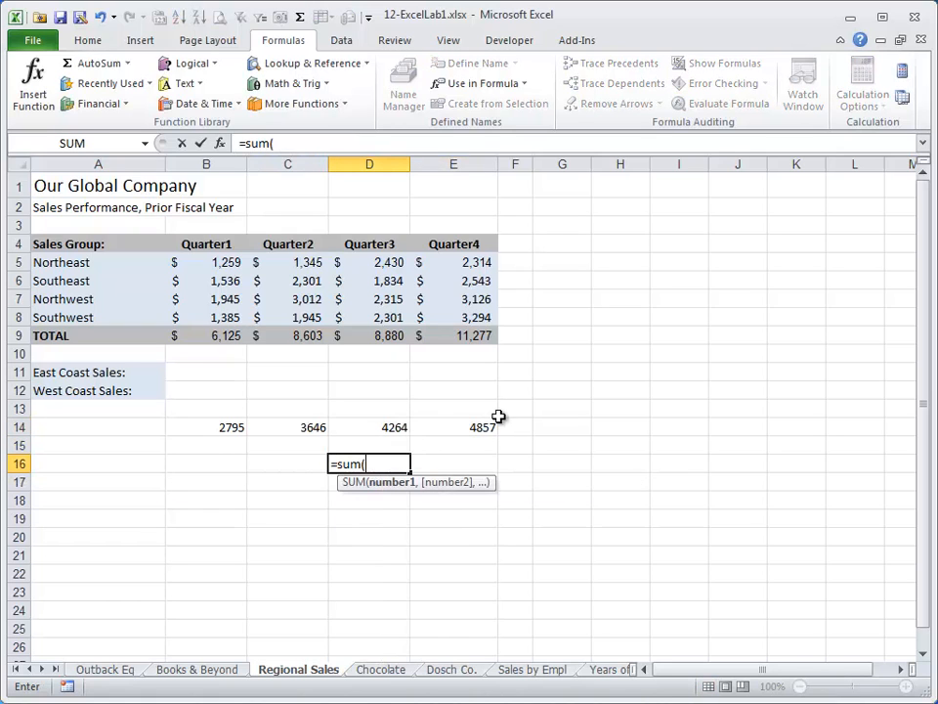
type("northeast")
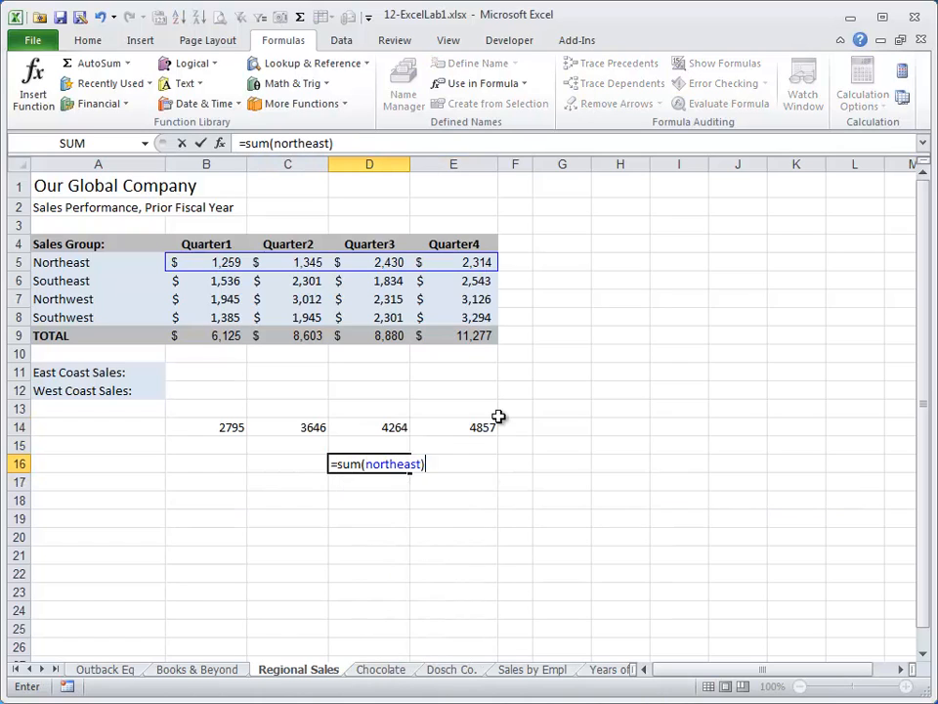
type(")+sum(south")
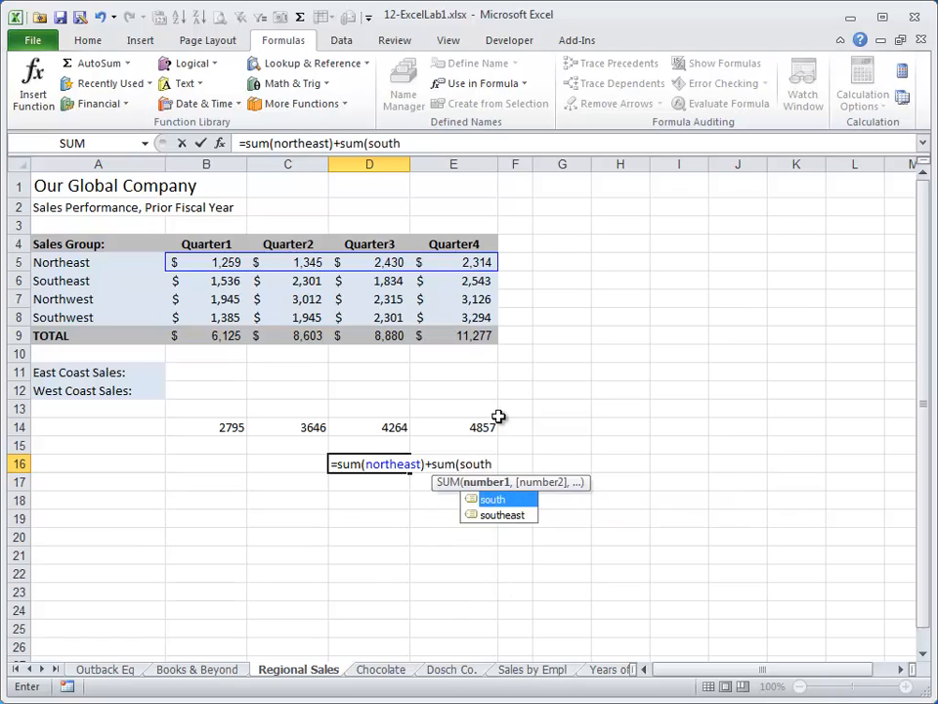
key("Down")
key("Tab")
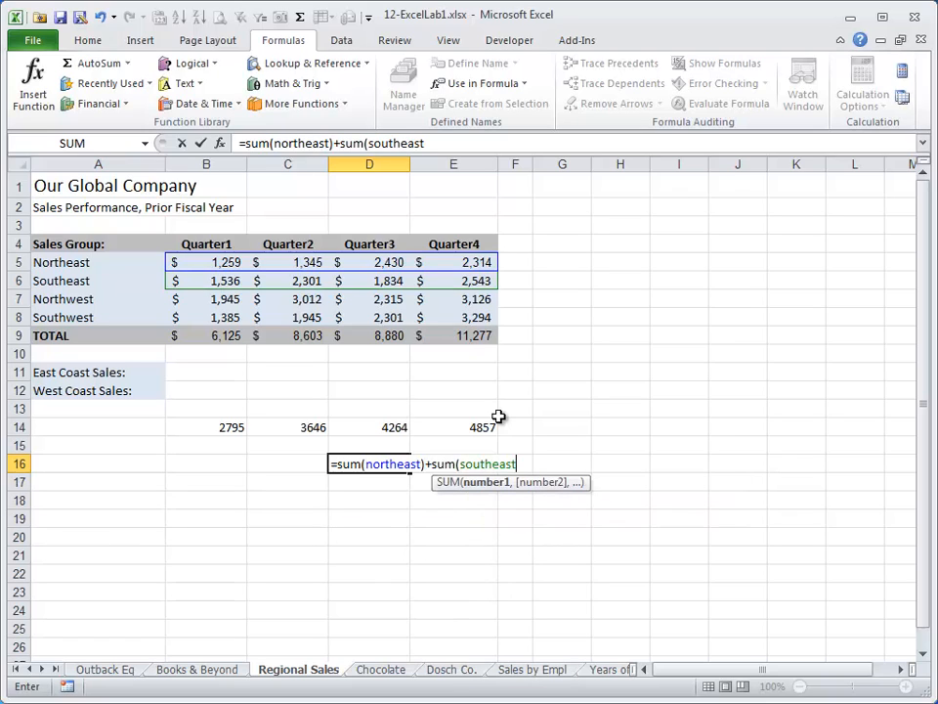
type(")")
key("Return")
key("Up")
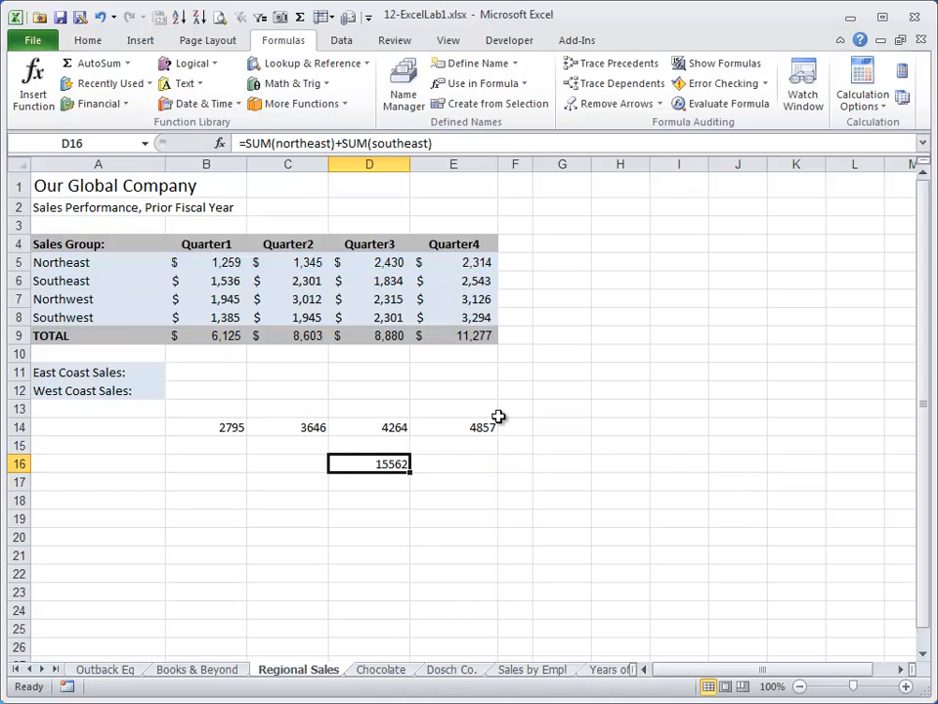
key("Up")
key("Down")
Try using the name northeast in a SUM formula in cell D2 of the Books & Beyond sheet, and return to Regional Sales.
key("ctrl+Page_Up")
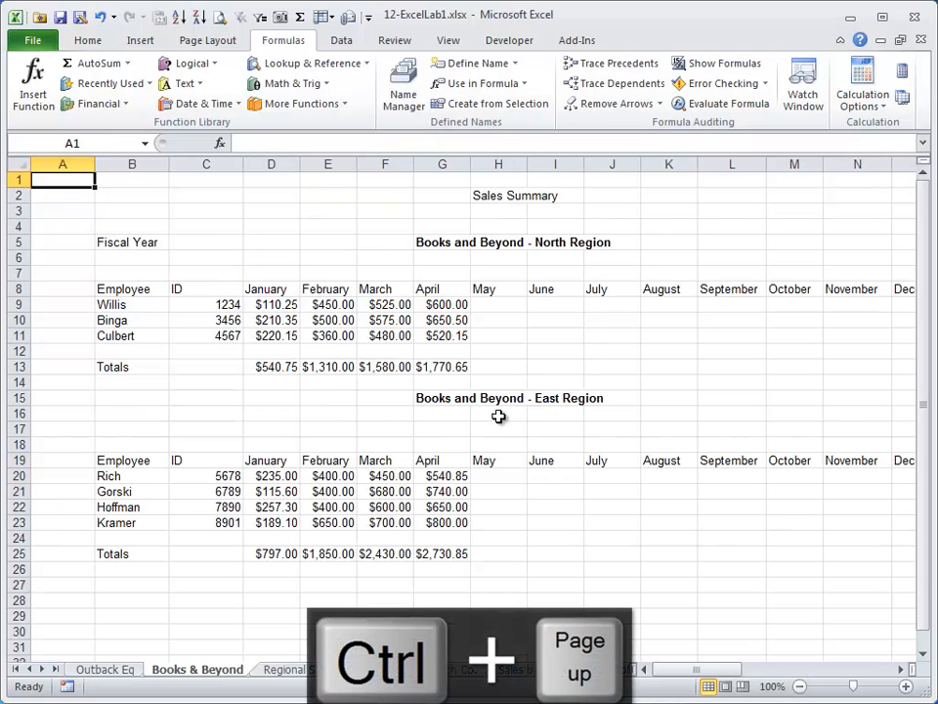
left_click(289, 194)
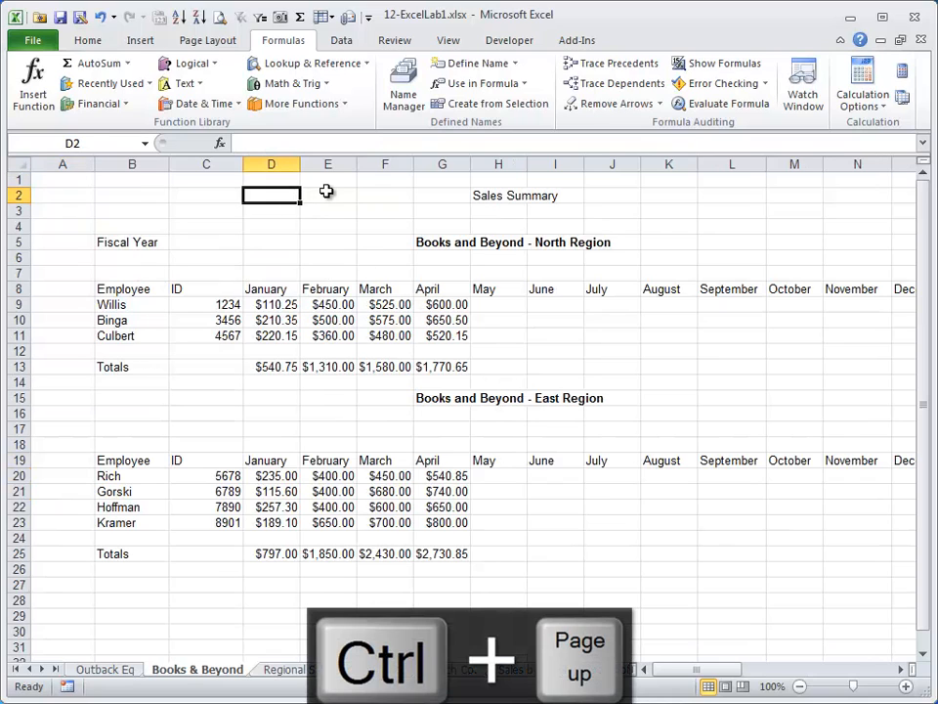
type("=sum(north")
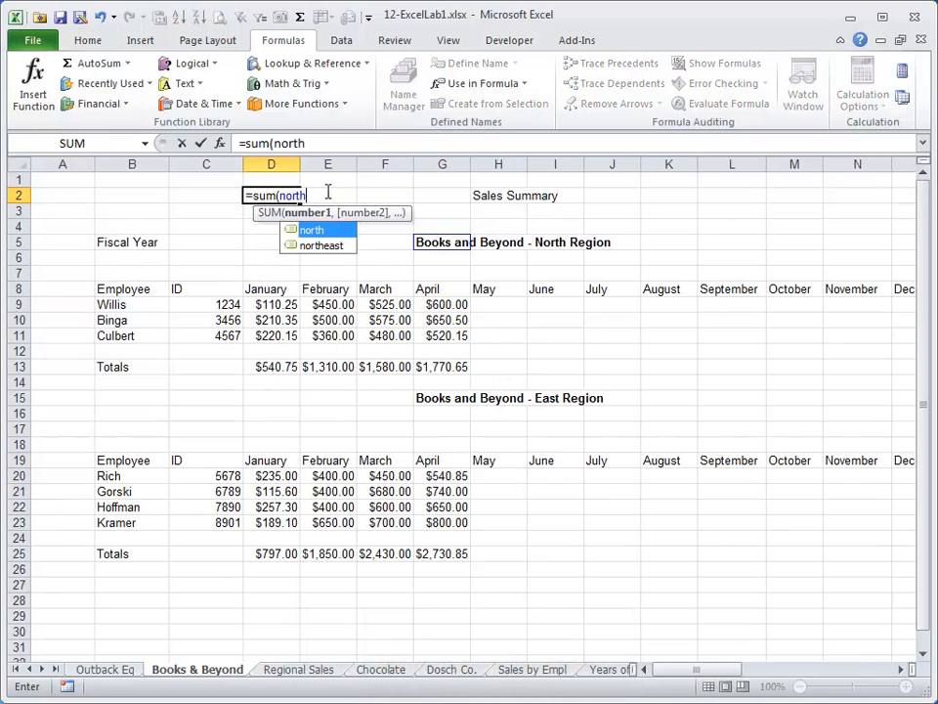
key("Down")
key("Tab")
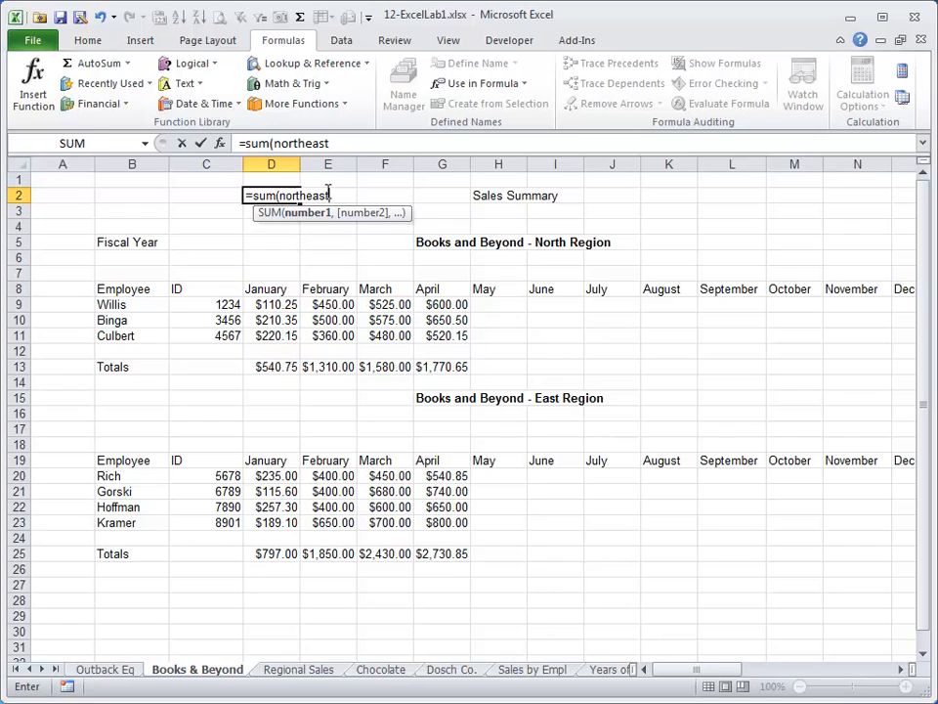
key("Escape")
key("ctrl+Page_Down")
Select the Quarter1 total in cell B9 to view its formula.
key("Up")
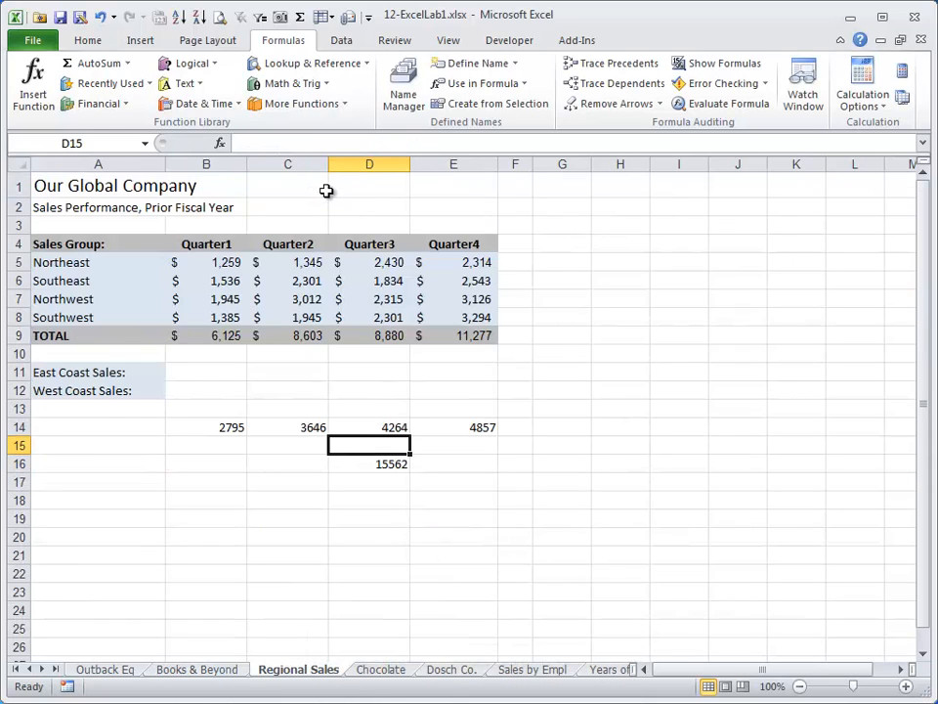
key("Up")
key("Up")
key("Left")
key("Left")
key("Up")
key("Up")
key("Up")
key("Up")
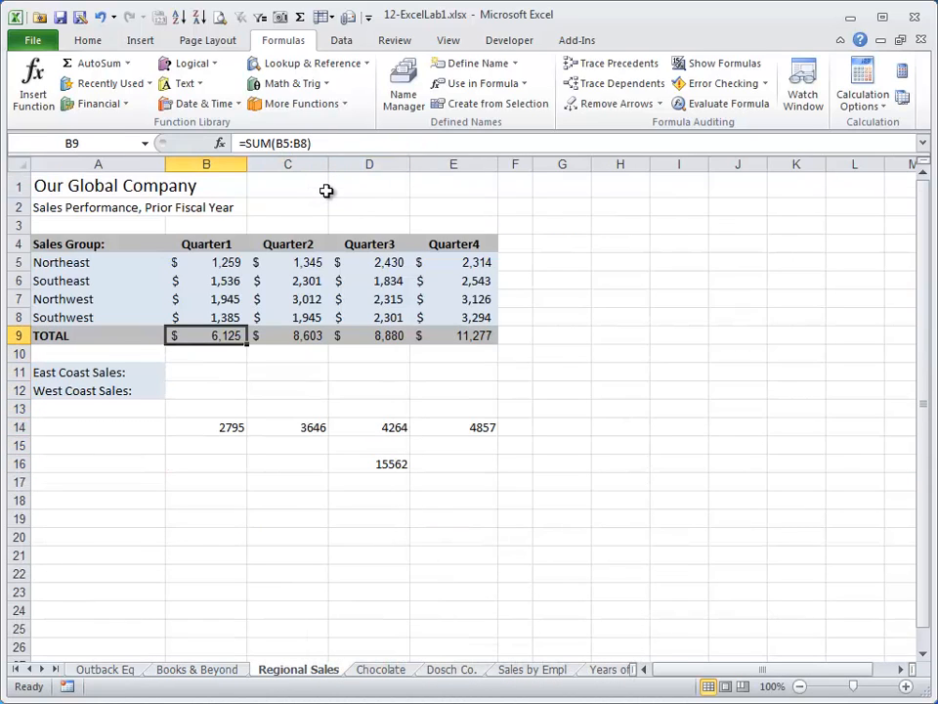
Delete the defined names northeast and southeast from the workbook using the Name Manager.
left_click(404, 88)
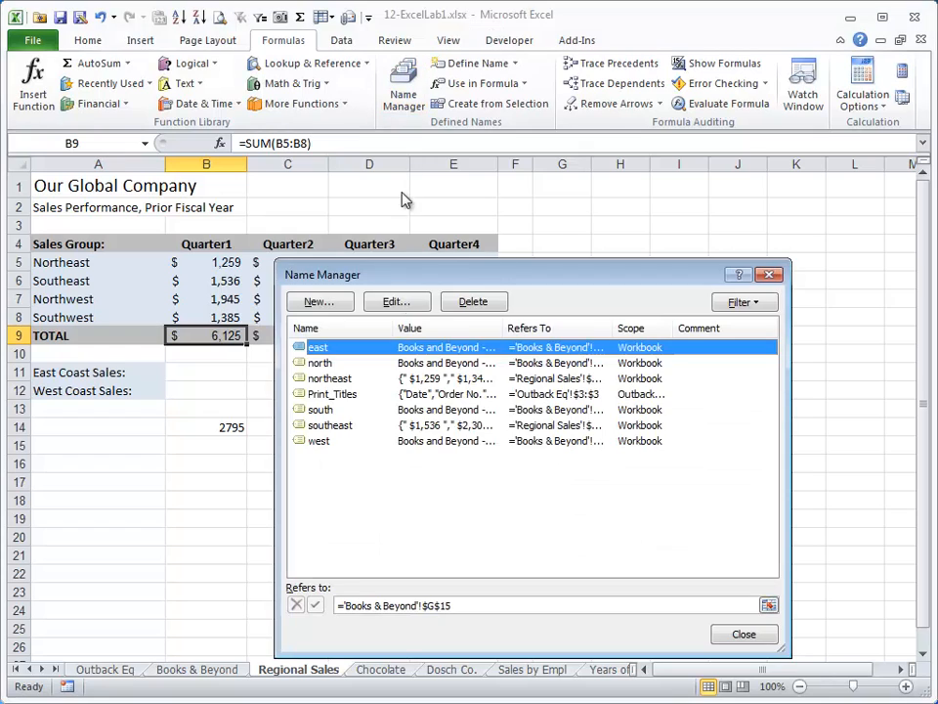
left_click(332, 427)
left_click(335, 364, "ctrl")
left_click(344, 381, "ctrl")
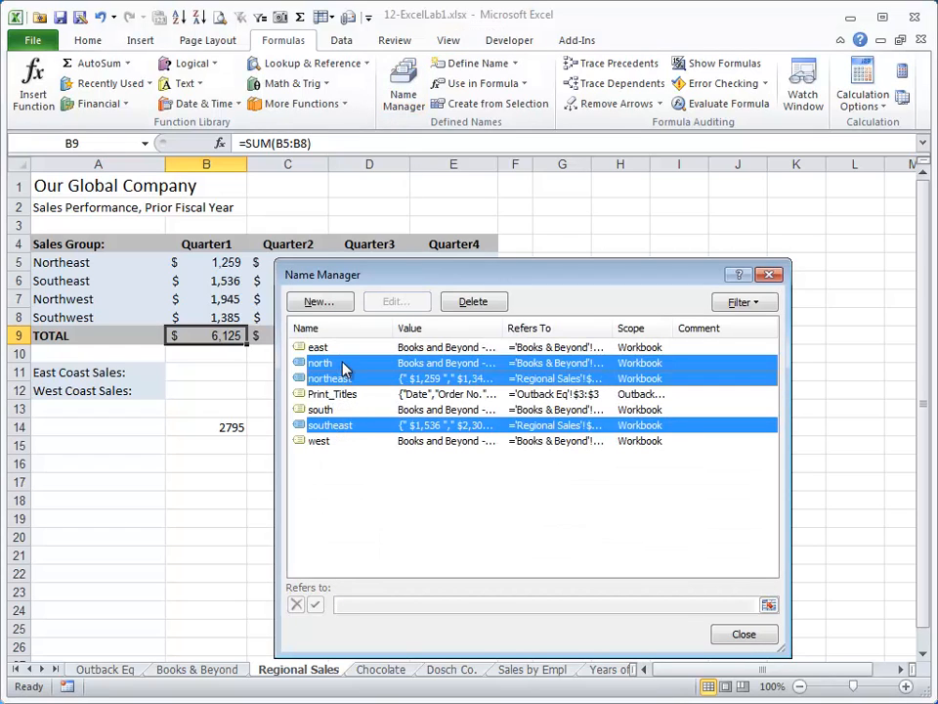
left_click(342, 365, "ctrl")
left_click(473, 301)
left_click(429, 385)
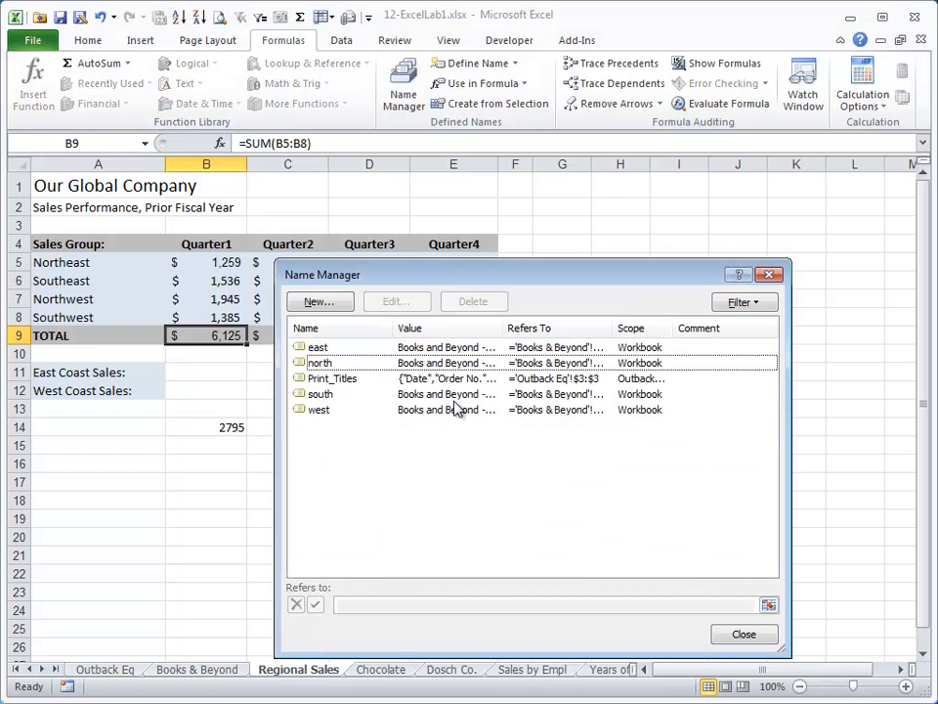
left_click(749, 631)
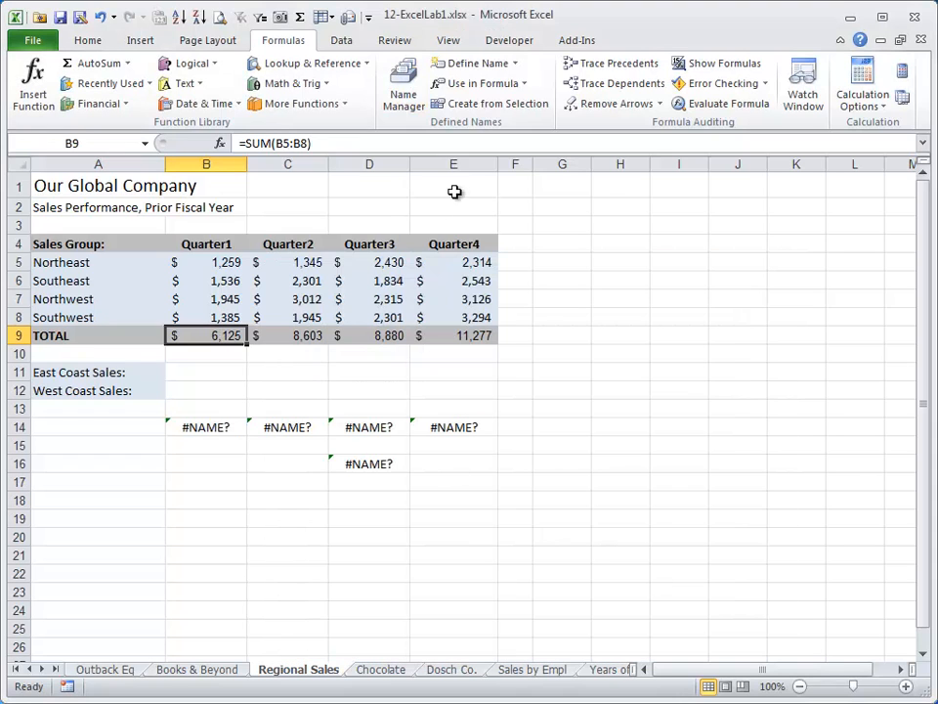
Create names for the rows of A5:E8 from the labels in the left column.
left_click(63, 261)
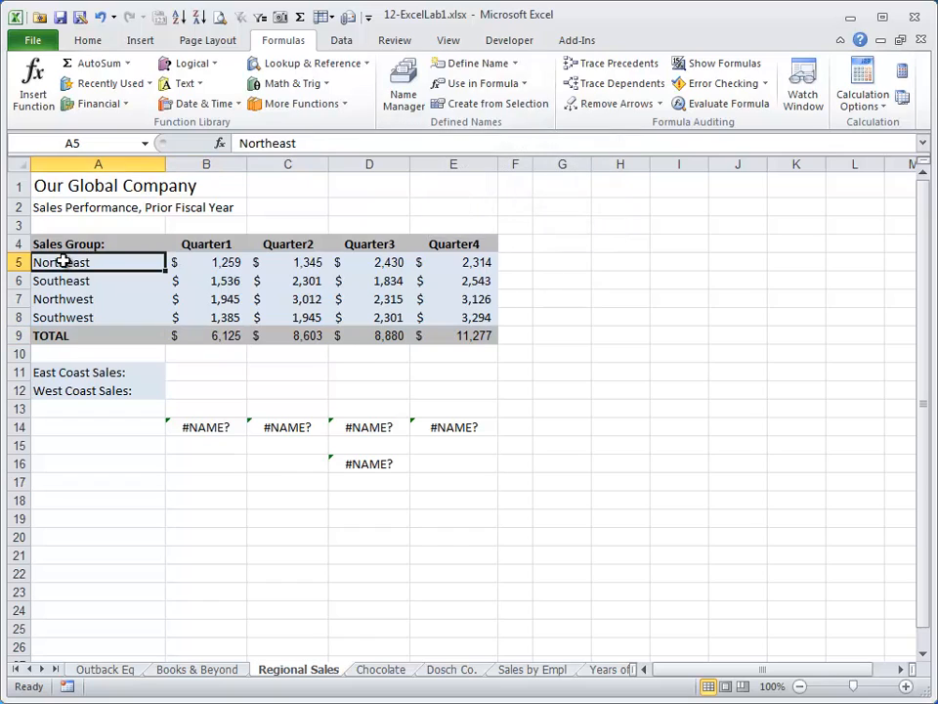
left_click_drag(62, 260, 475, 319)
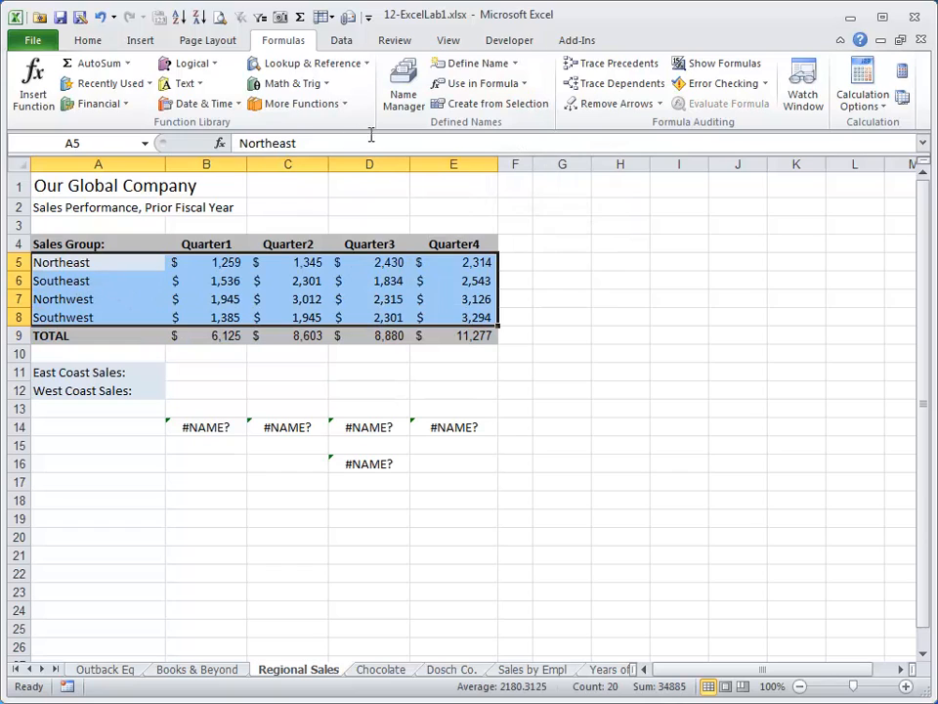
left_click(494, 104)
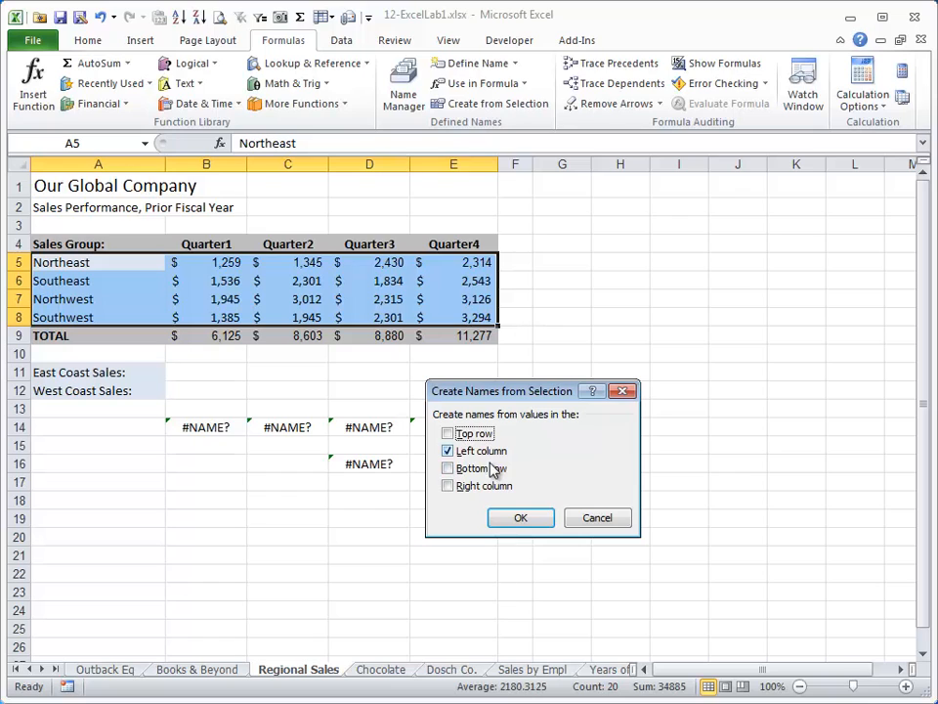
left_click(533, 520)
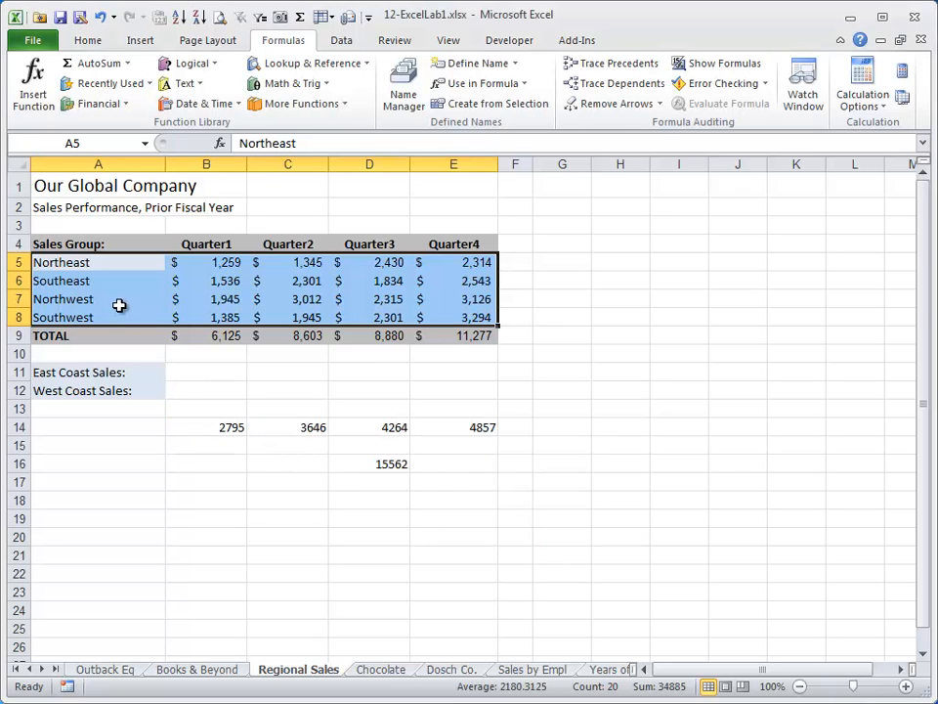
Check the names of ranges B5:E5, B6:E6 and B7:E7, and the formulas in B14, D16 and D14.
left_click(191, 298)
left_click(221, 262)
left_click_drag(221, 262, 443, 266)
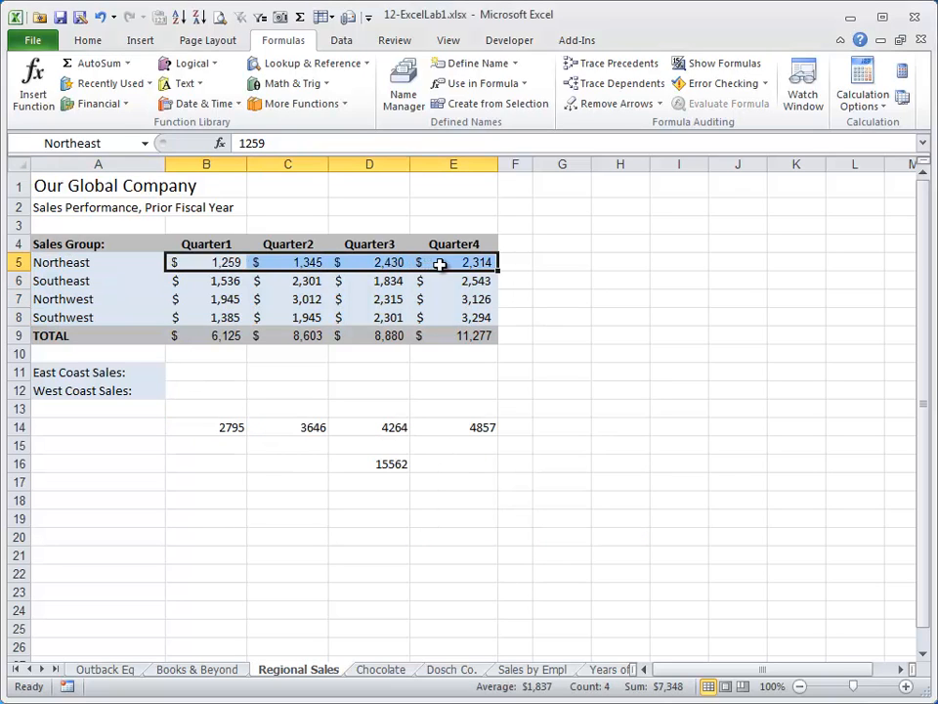
left_click(215, 280)
left_click_drag(262, 281, 429, 279)
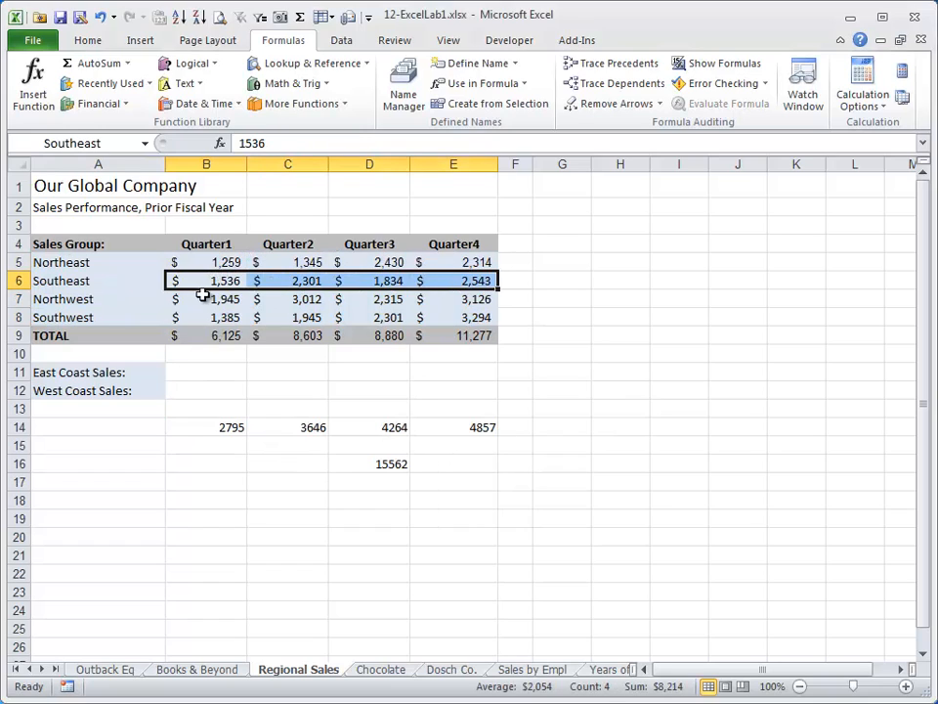
left_click_drag(205, 295, 450, 298)
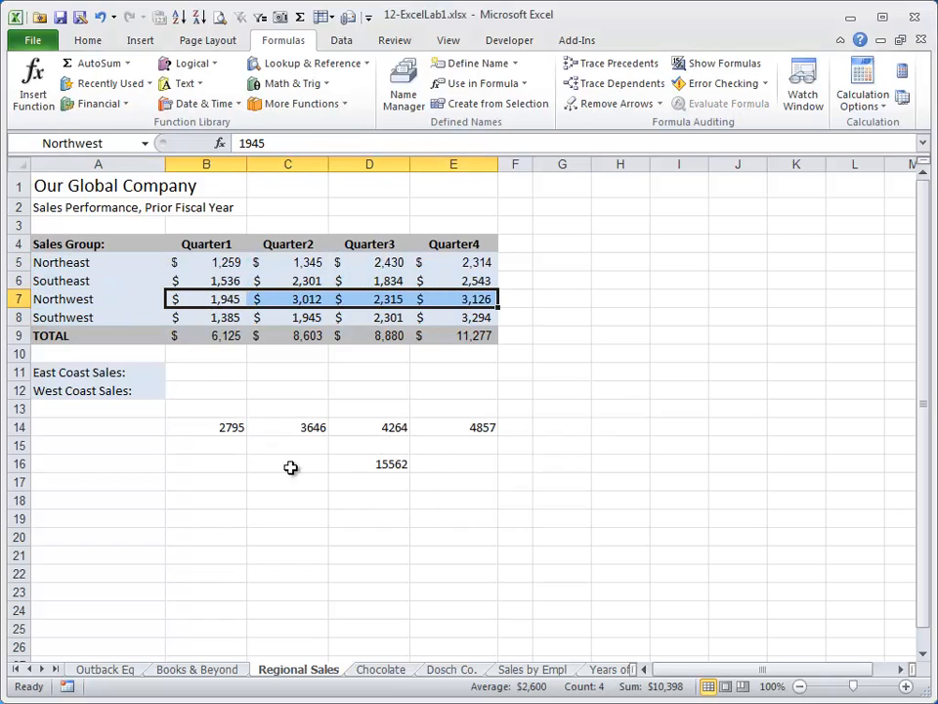
left_click(216, 431)
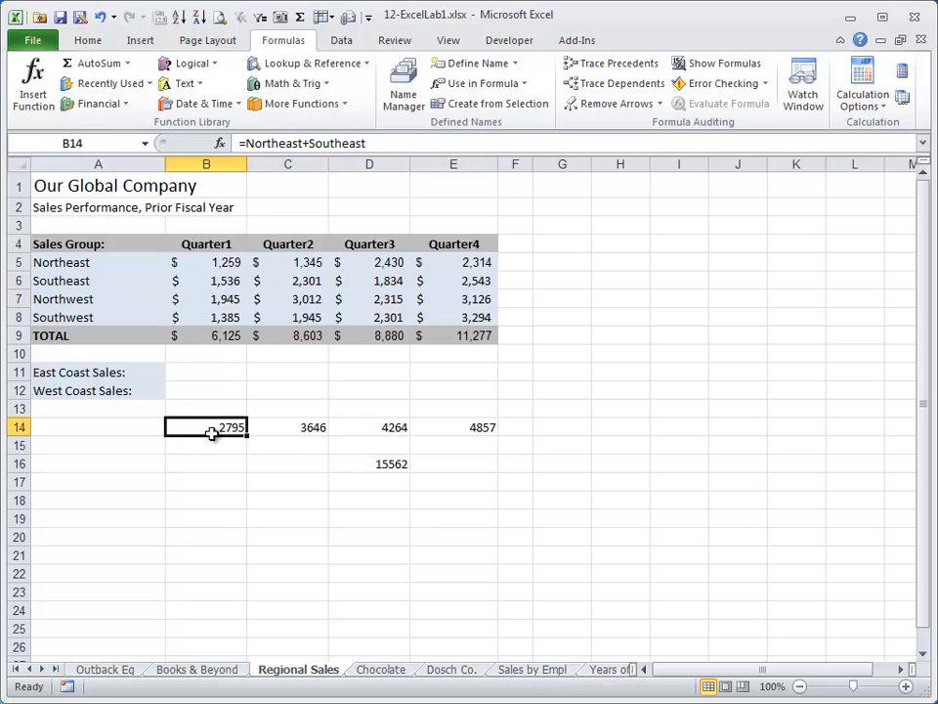
left_click(389, 463)
left_click(382, 426)
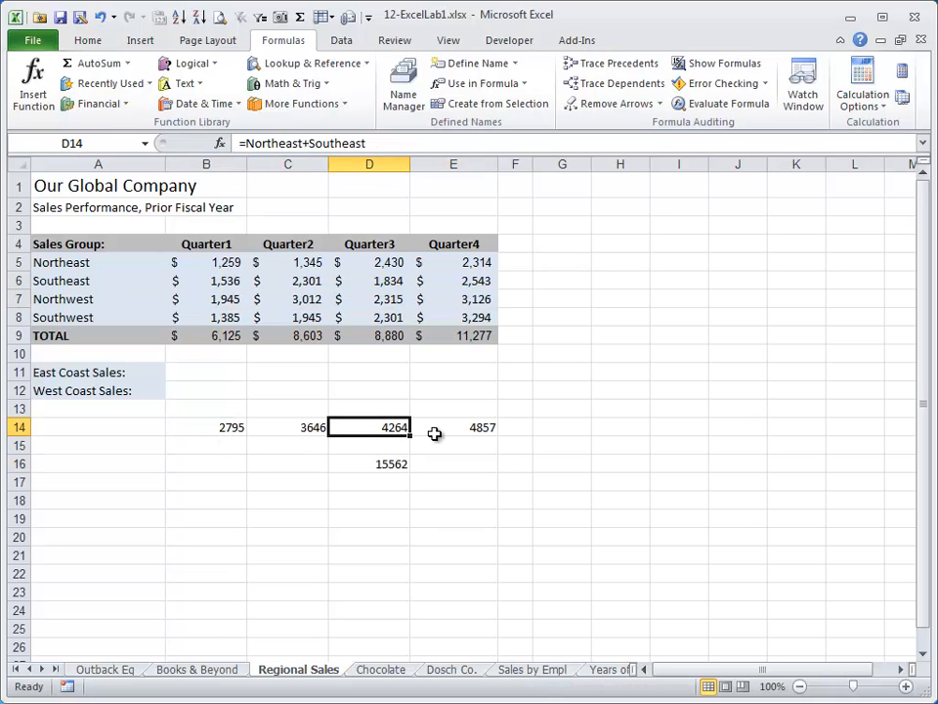
Calculate East Coast Sales in cell B11 with a SUM formula using the named ranges Northeast and Southeast.
key("Left")
key("Left")
key("Up")
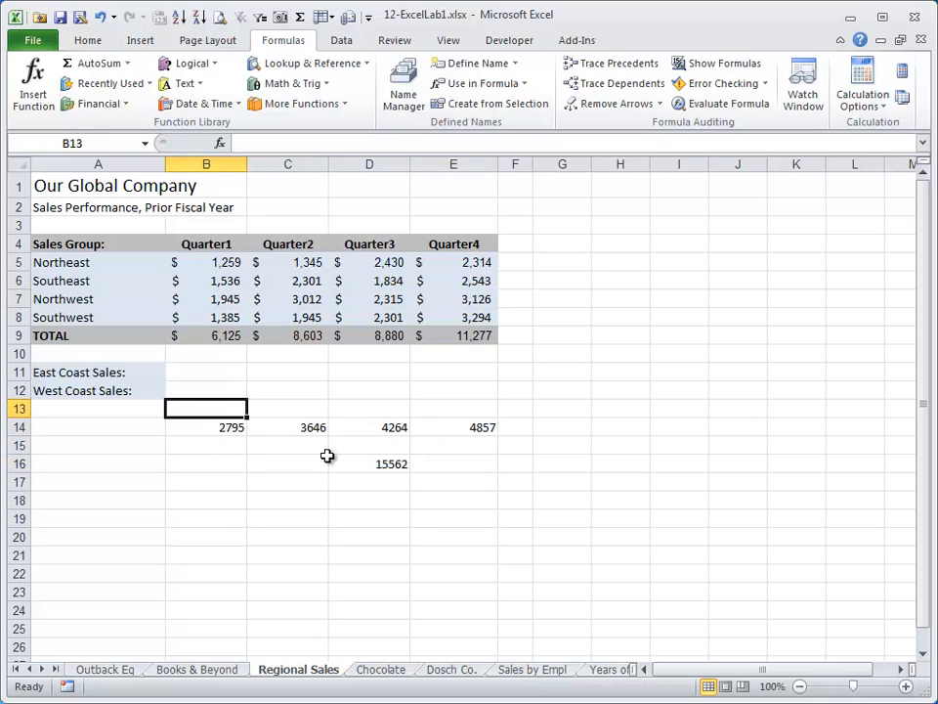
key("Up")
key("Up")
type("=")
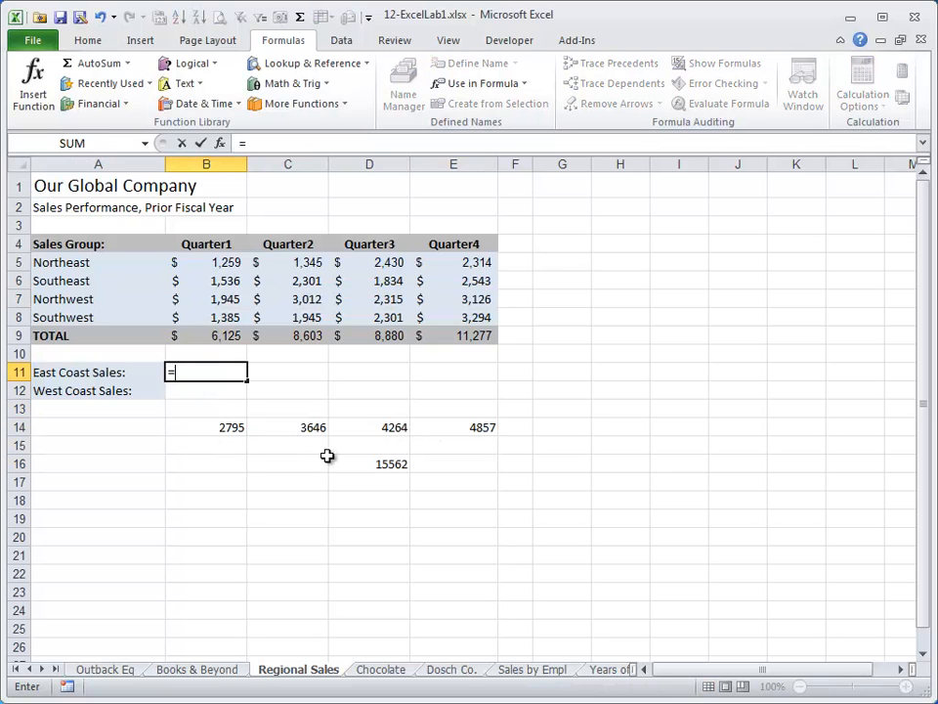
type("sum(")
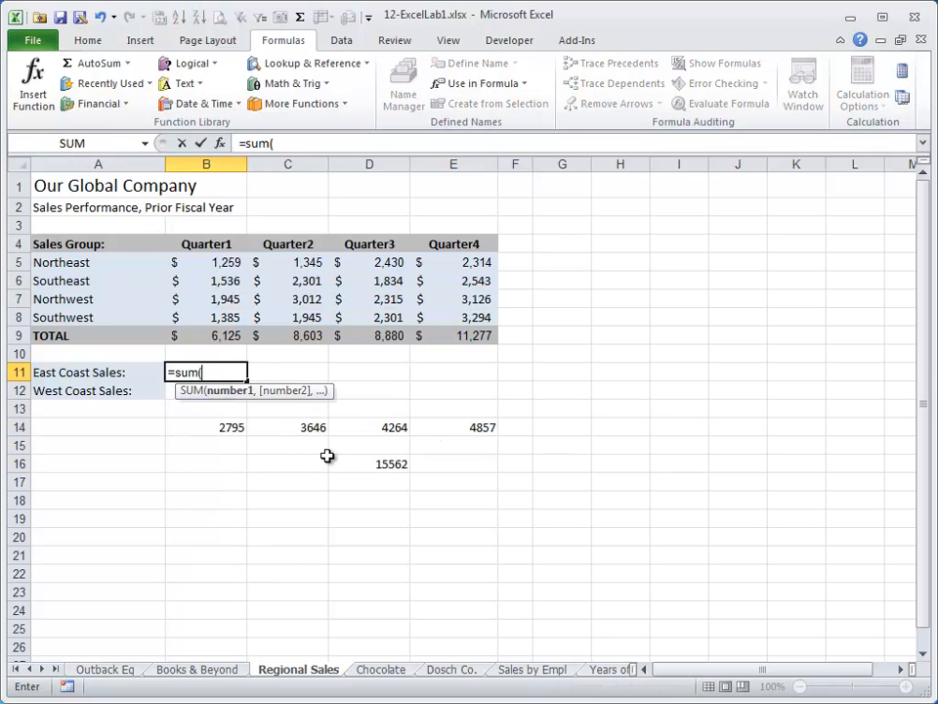
type("north")
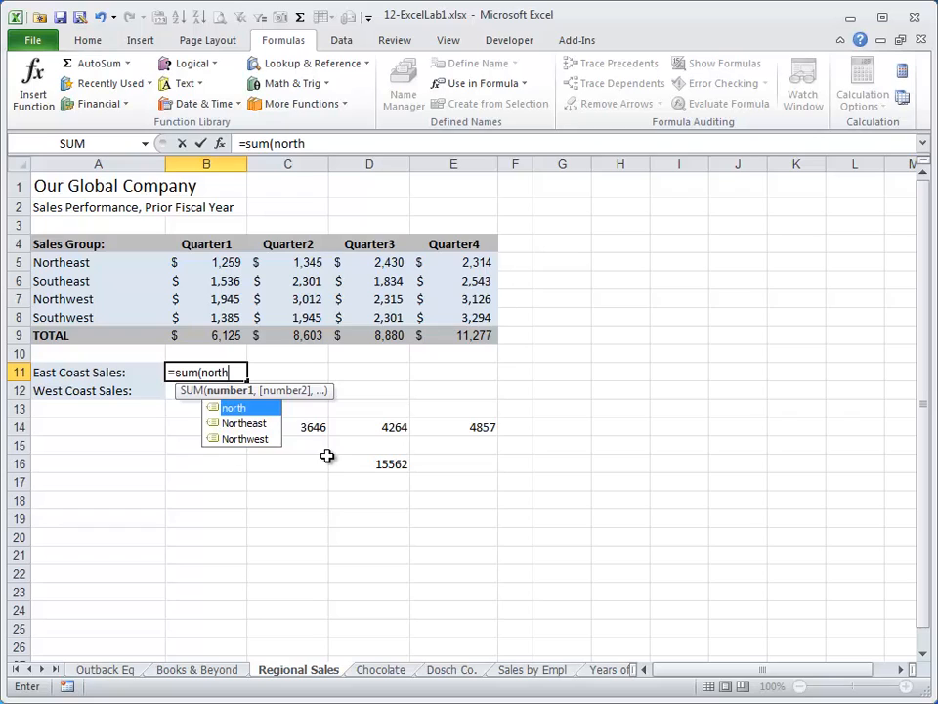
key("Down")
key("Tab")
type(",")
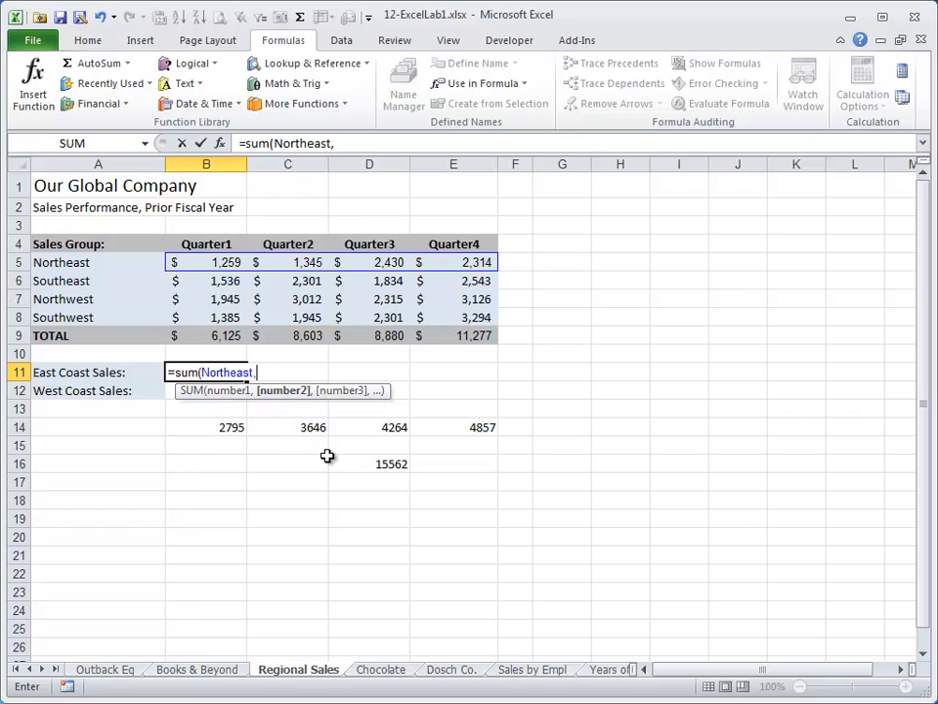
type("south")
key("Down")
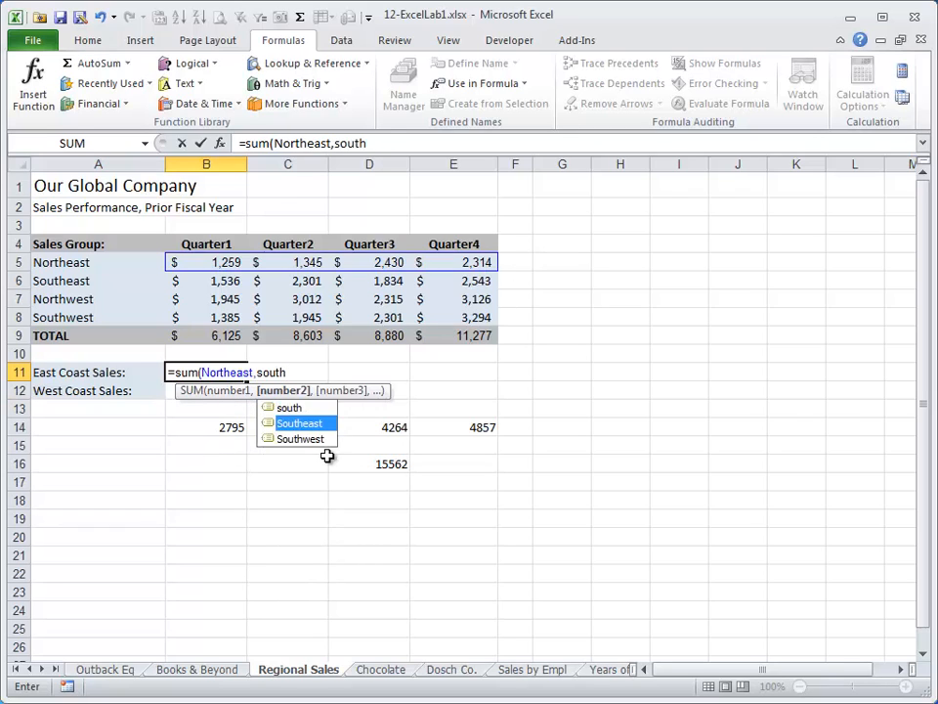
key("Tab")
key("Return")
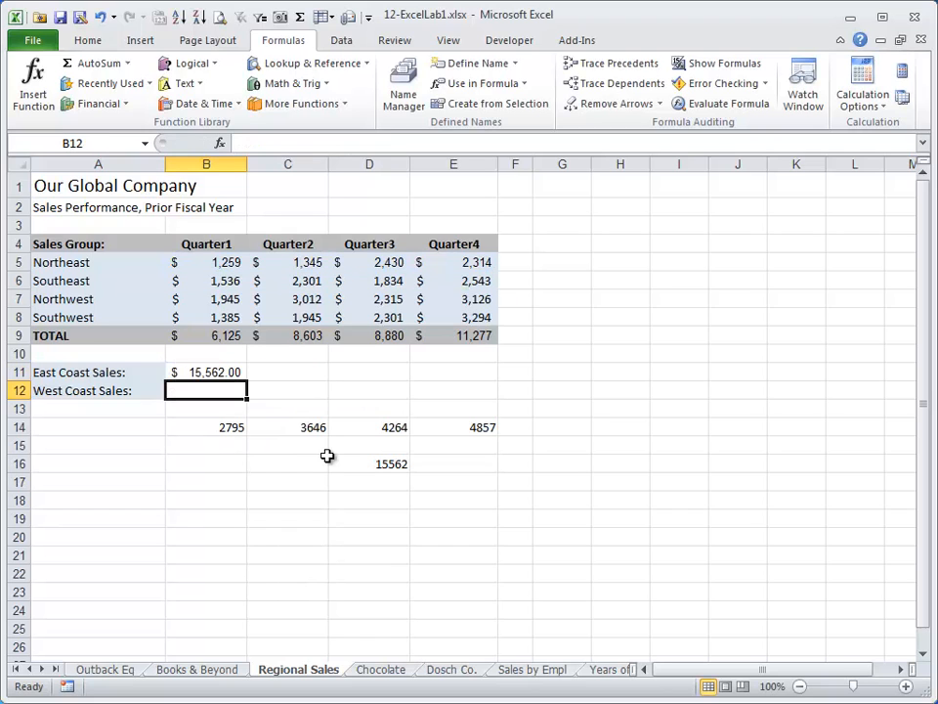
Calculate West Coast Sales in cell B12 with a SUM formula using the named ranges Northwest and Southwest.
type("=sum(")
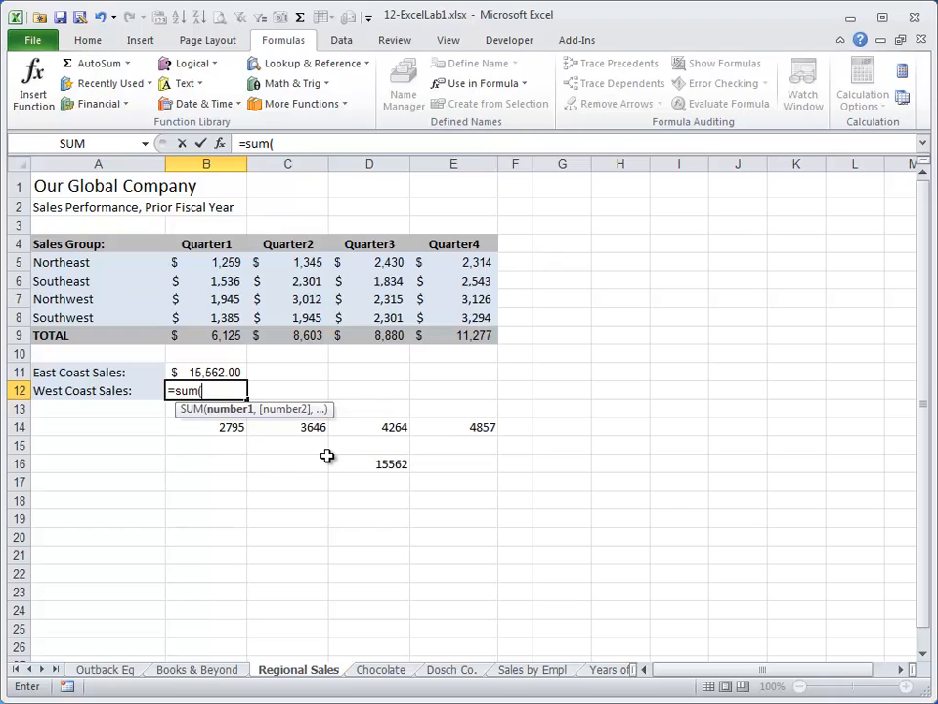
type("northw")
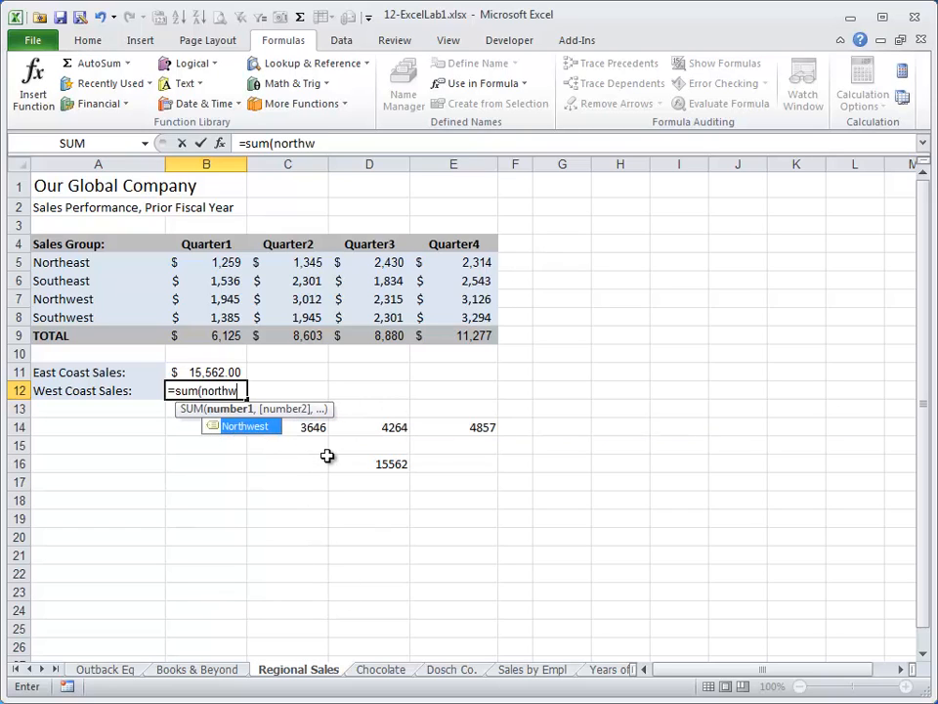
type("e")
key("Tab")
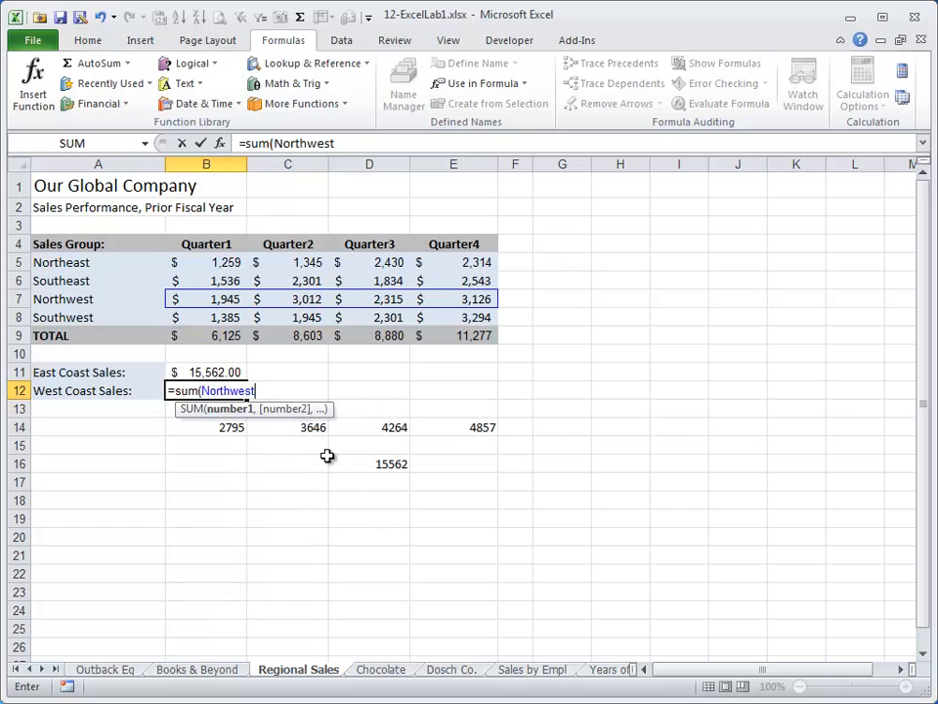
type(",south")
left_click(329, 458)
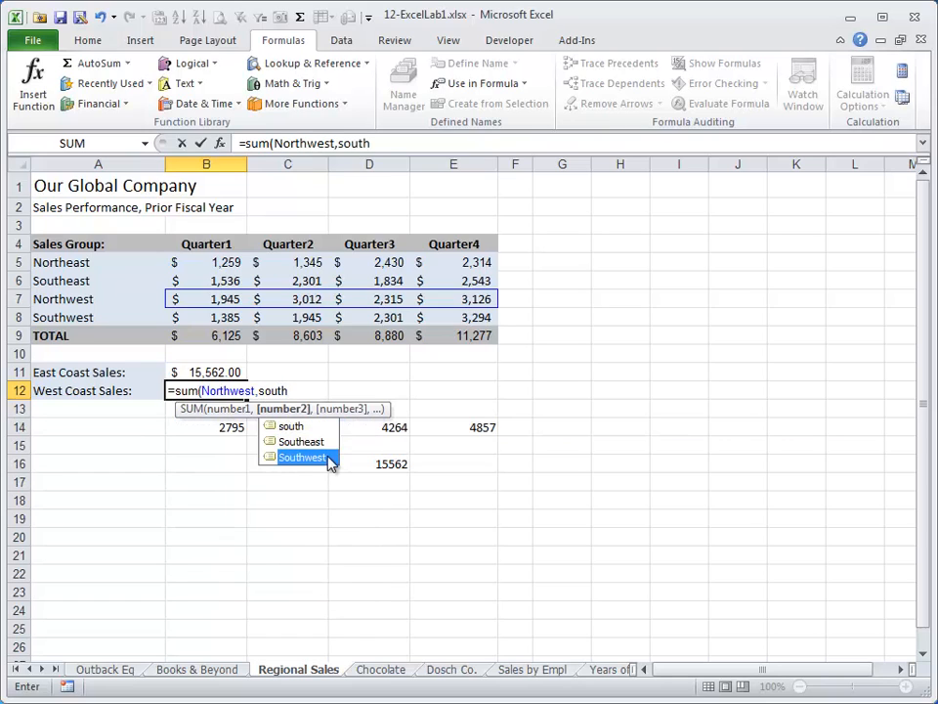
key("Tab")
key("Return")
key("Up")
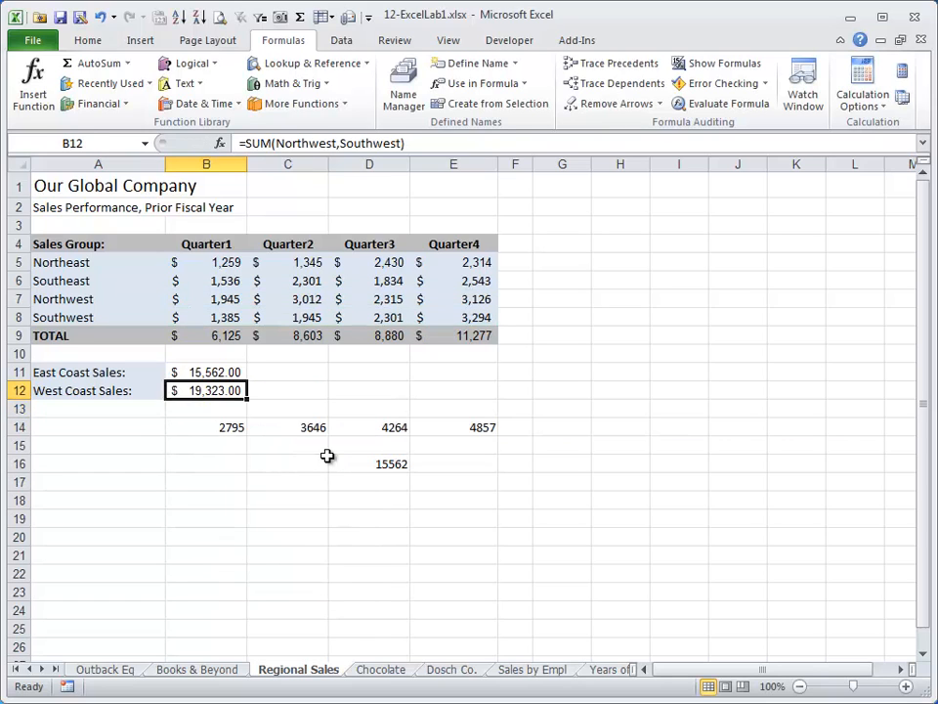
Move the East Coast Sales formula from B11 to G11 and undo the move.
key("Up")
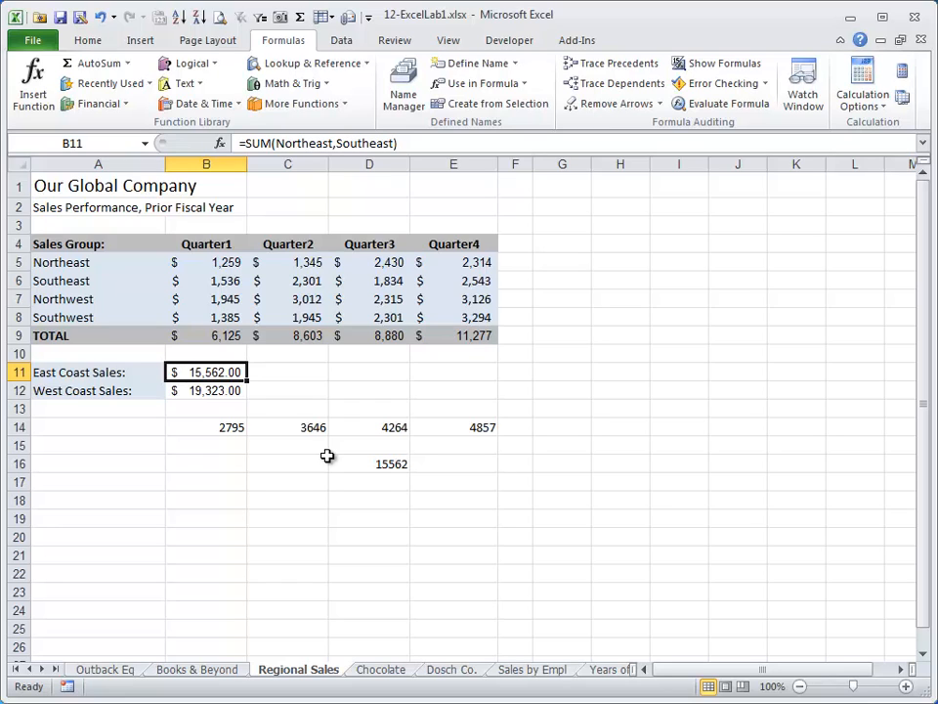
key("ctrl+x")
key("Right")
key("Right")
key("Right")
key("Right")
key("Right")
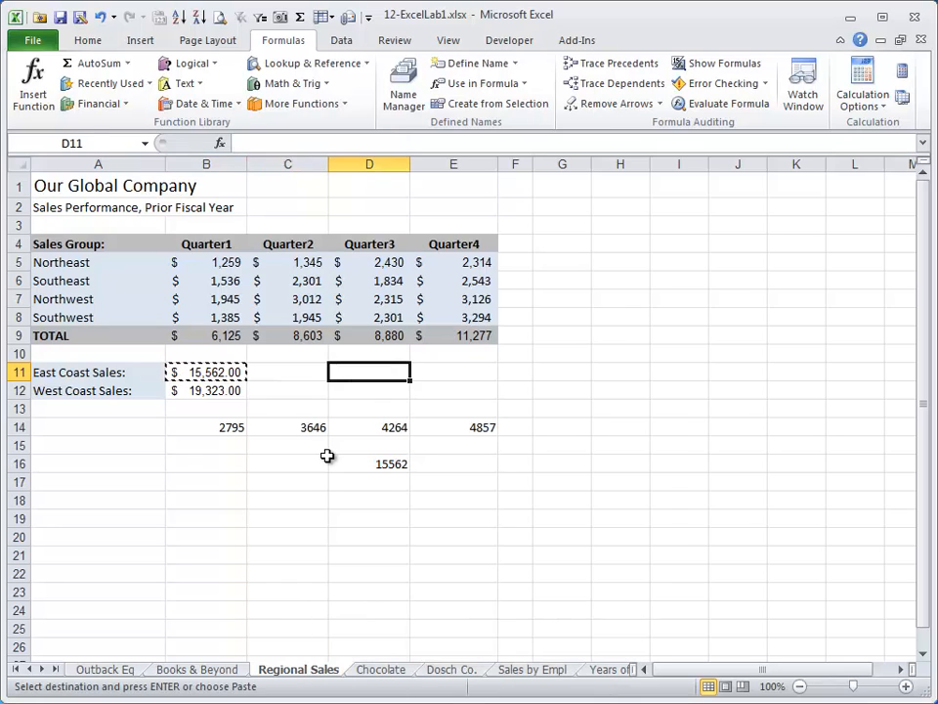
key("Return")
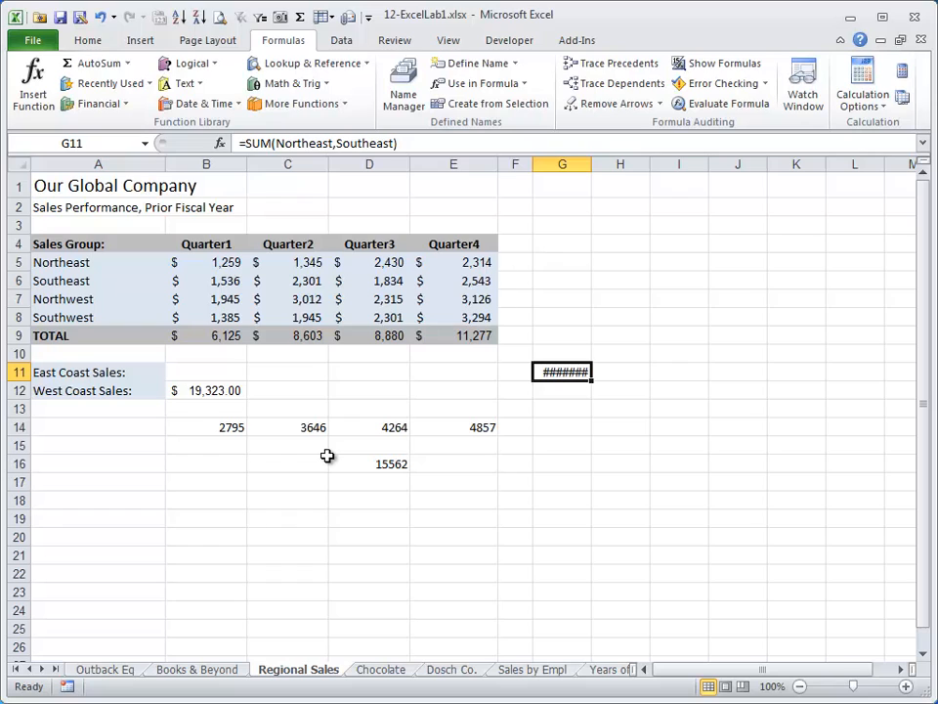
key("ctrl+z")
Move the Northeast quarterly values from B5:E5 to H5:K5.
key("Left")
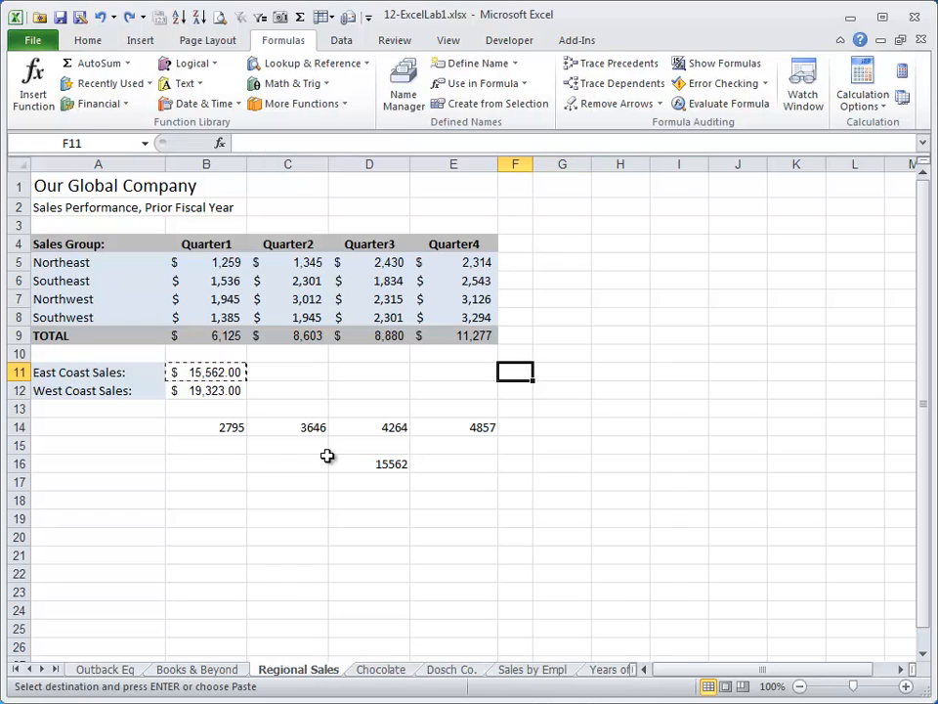
key("Left")
key("Left")
key("Left")
key("Up")
key("Up")
key("Up")
key("Up")
key("Up")
key("Up")
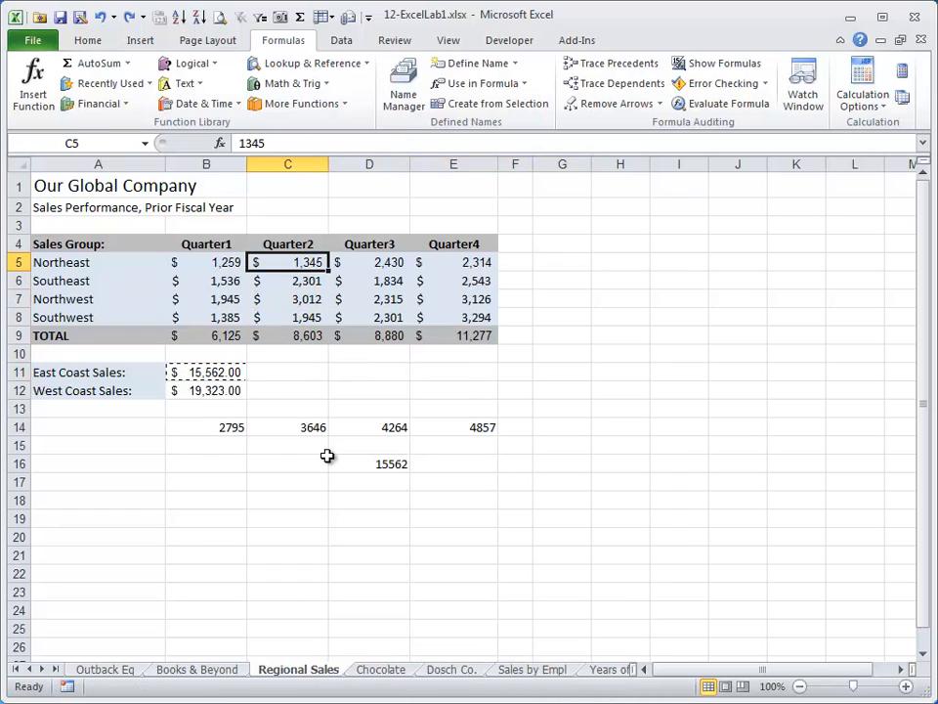
key("Left")
key("shift+Right")
key("shift+Right")
key("shift+Right")
key("ctrl+x")
key("Right")
key("Right")
key("Right")
key("Right")
key("Right")
key("Right")
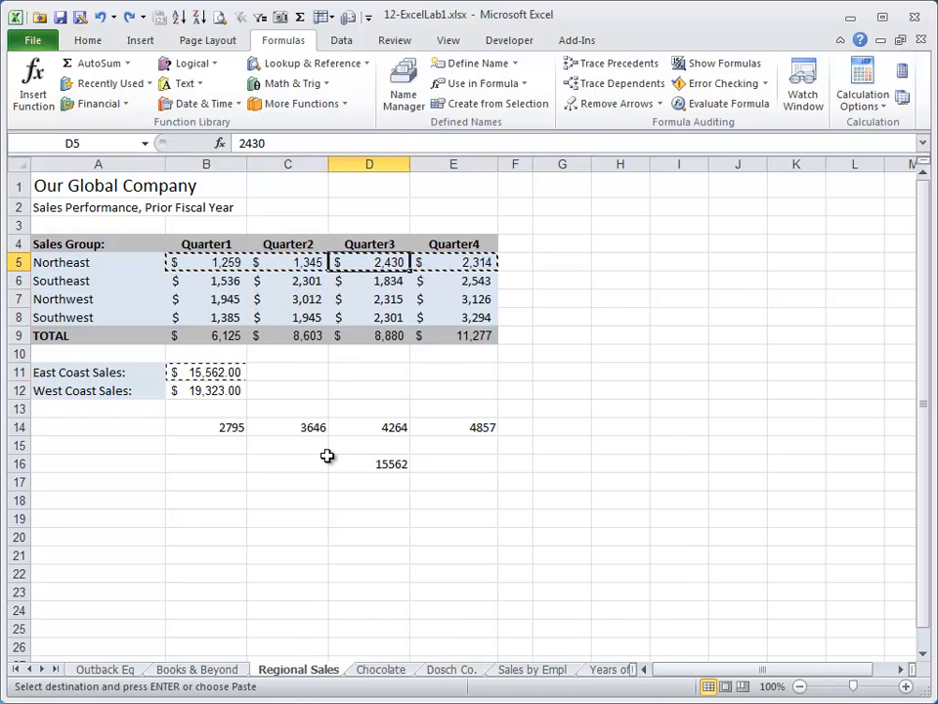
key("Return")
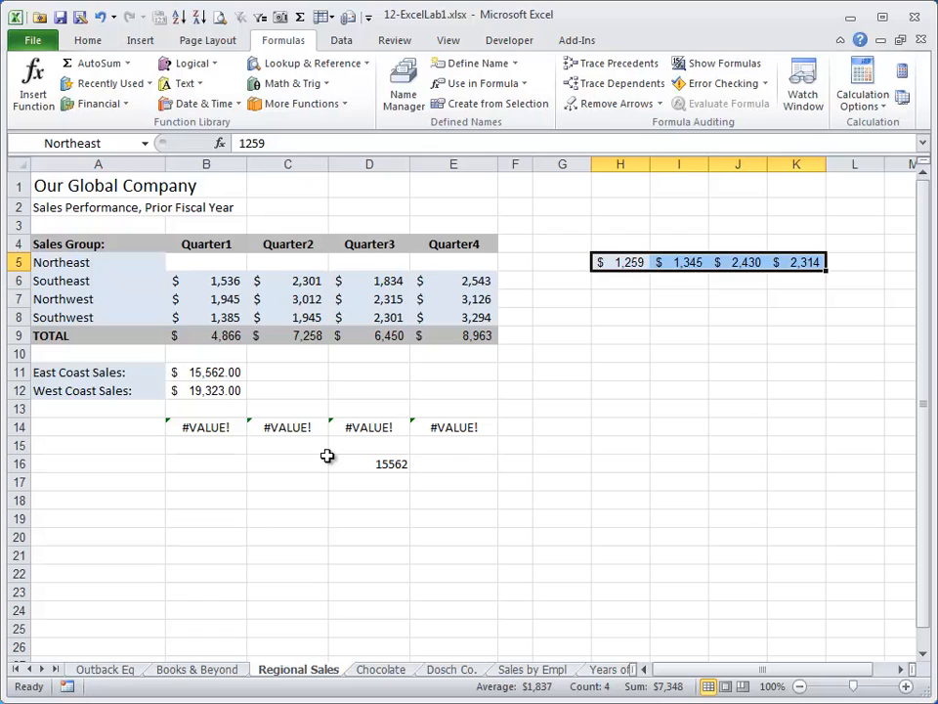
Check the formulas in B11, B12 and B14:E14, and the name of the moved range H5:K5.
left_click(218, 374)
left_click(218, 391)
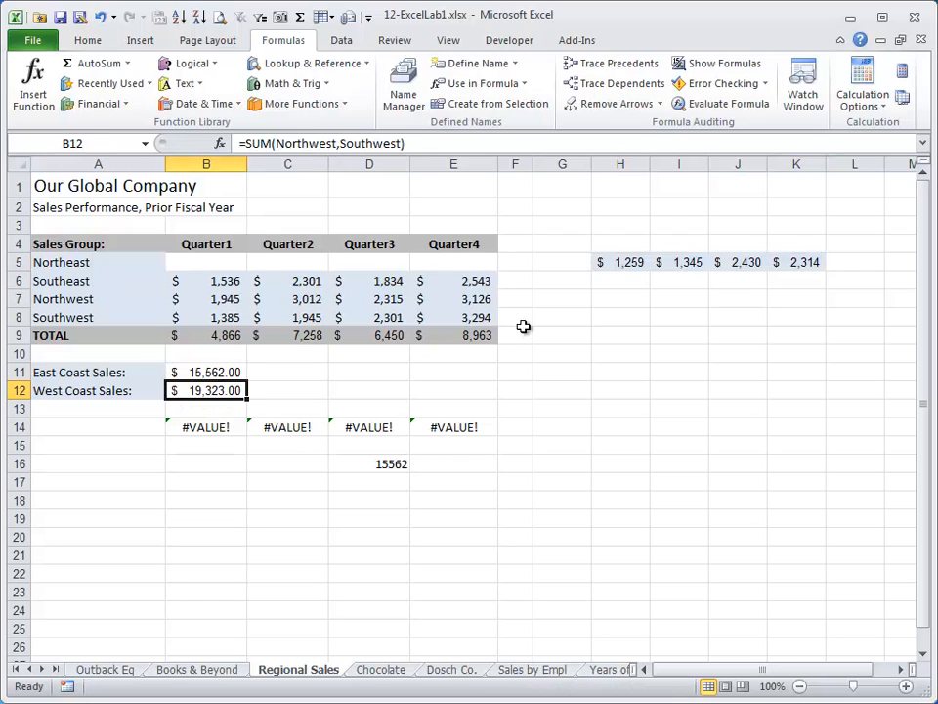
left_click_drag(204, 429, 421, 432)
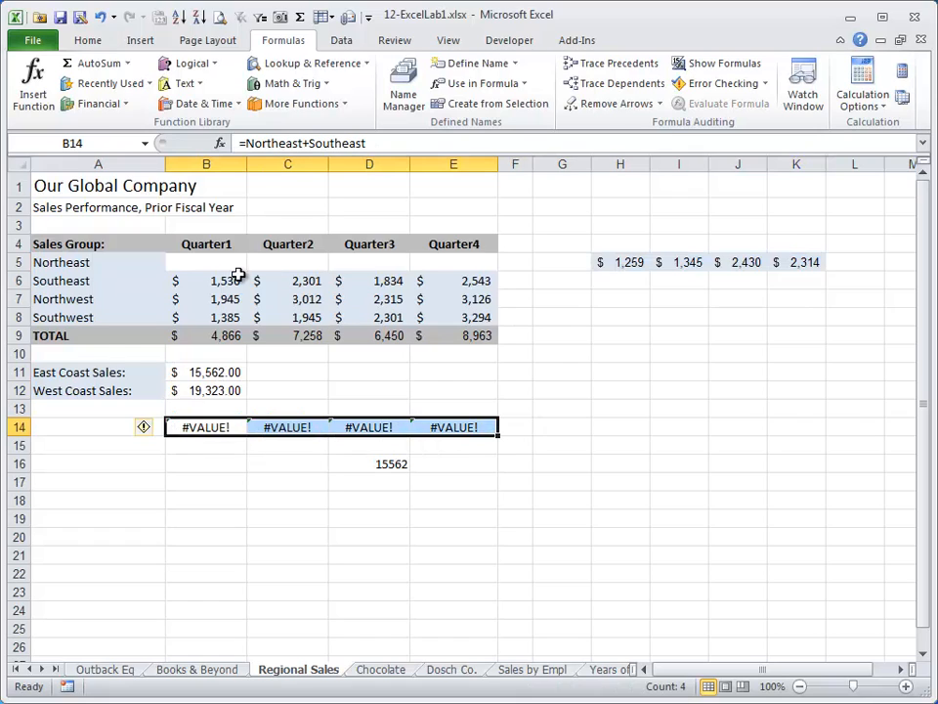
left_click(234, 373)
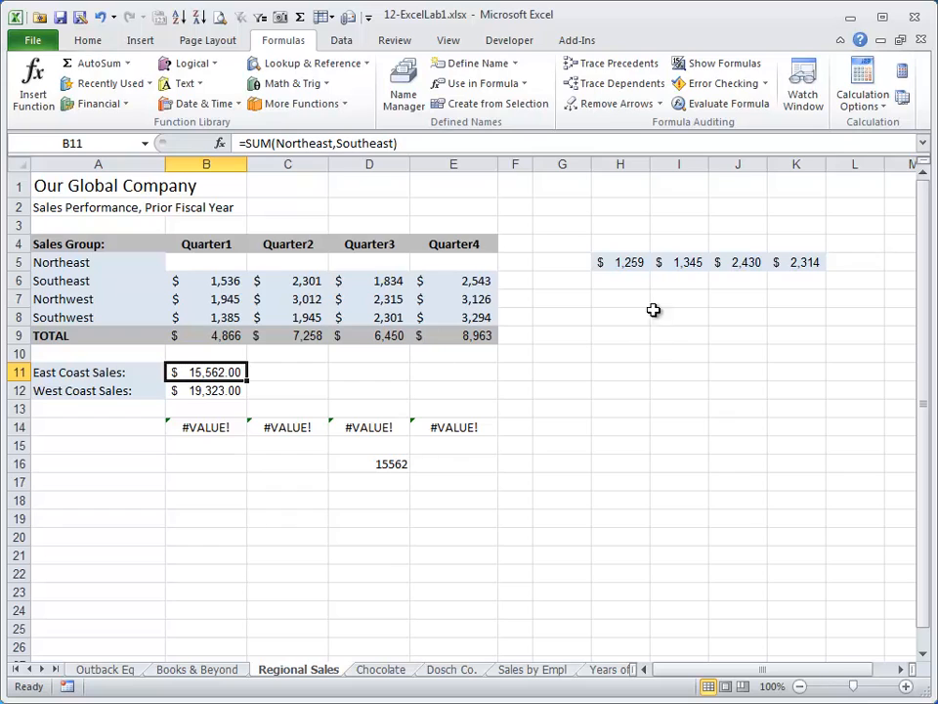
left_click_drag(628, 262, 785, 265)
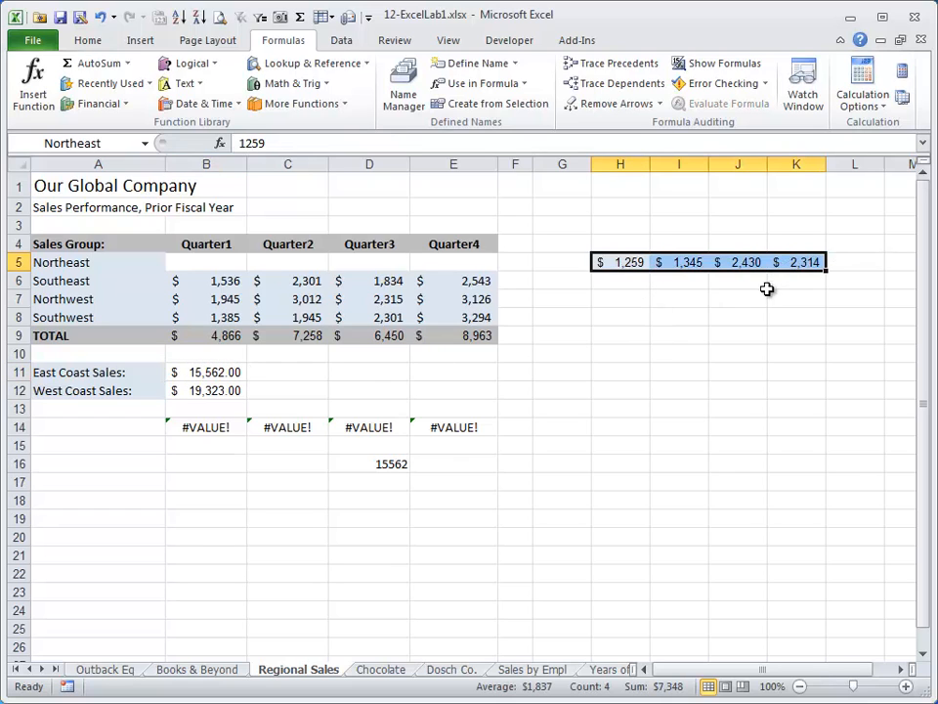
Undo the move of the Northeast values and clear the pending cut selection.
key("ctrl+z")
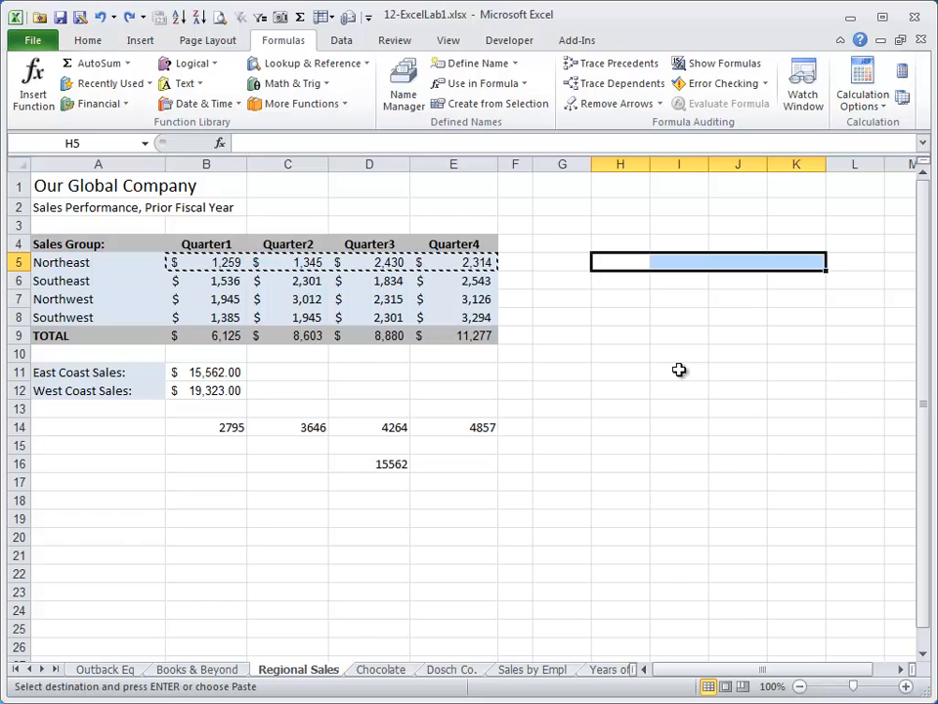
key("Escape")
Go to the named range Southeast by entering its name.
left_click(117, 139)
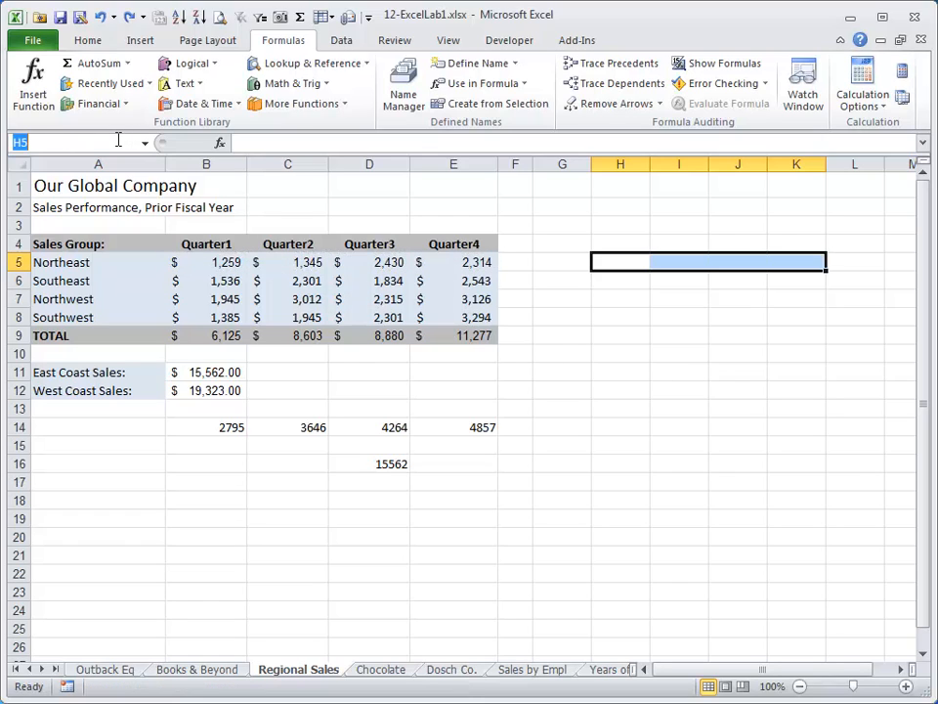
type("southeast")
key("Return")
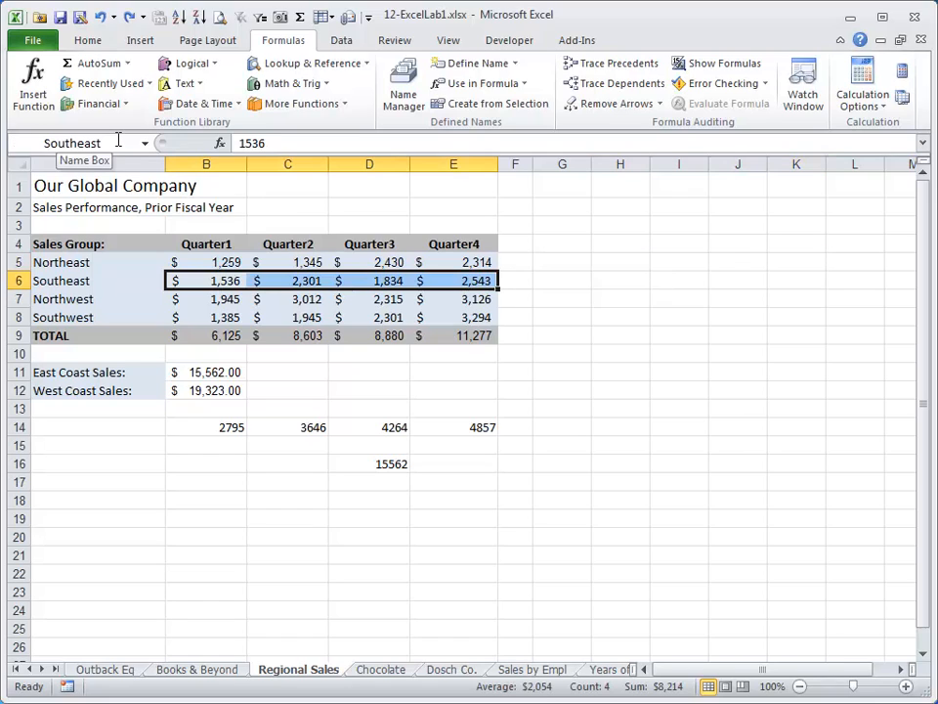